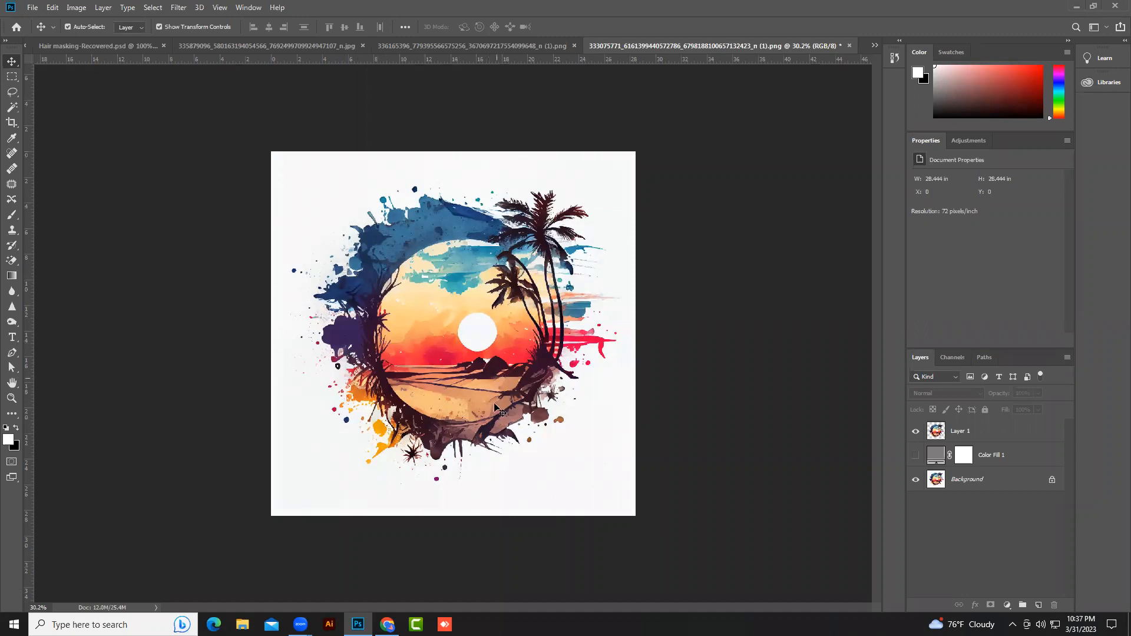
click(917, 457)
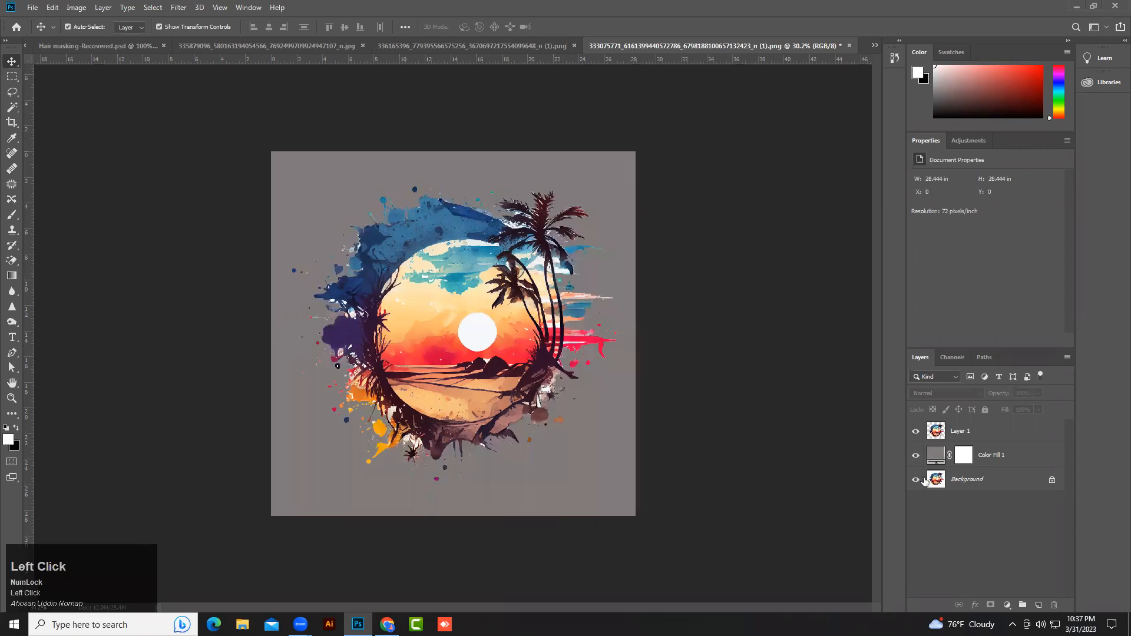
click(958, 436)
key(ctrl+z)
key(ctrl+z)
key(ctrl+z)
key(ctrl+z)
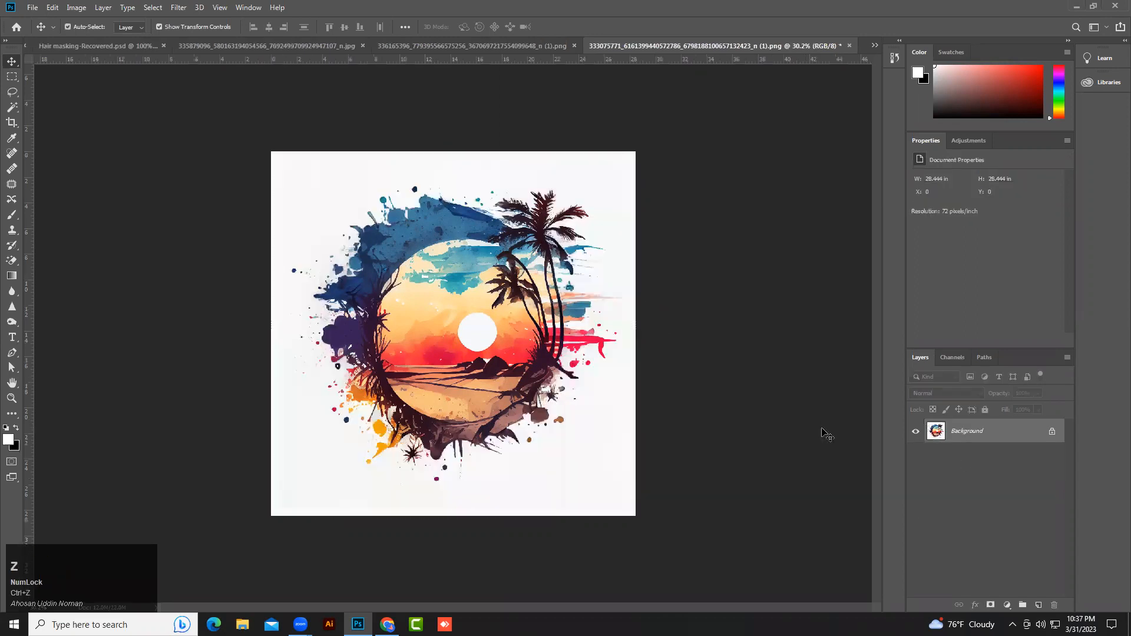
Duplicate the background layer and select the original background layer.
click(645, 328)
key(ctrl+j)
click(971, 459)
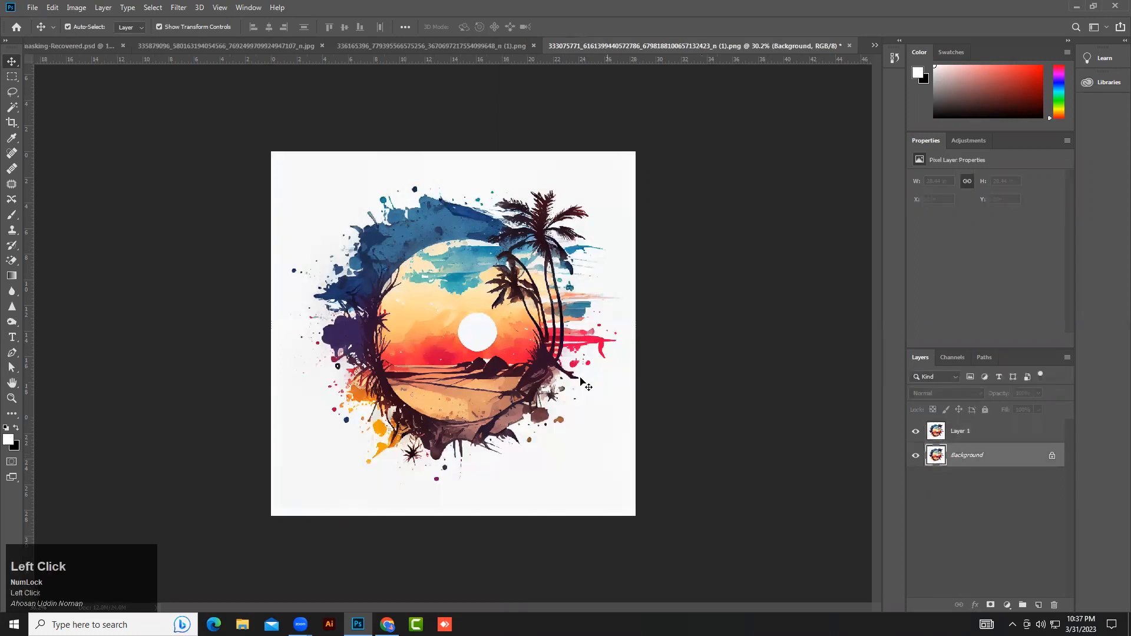
Add a Solid Color fill layer in gray 8a8a8a above the original background layer.
click(1008, 605)
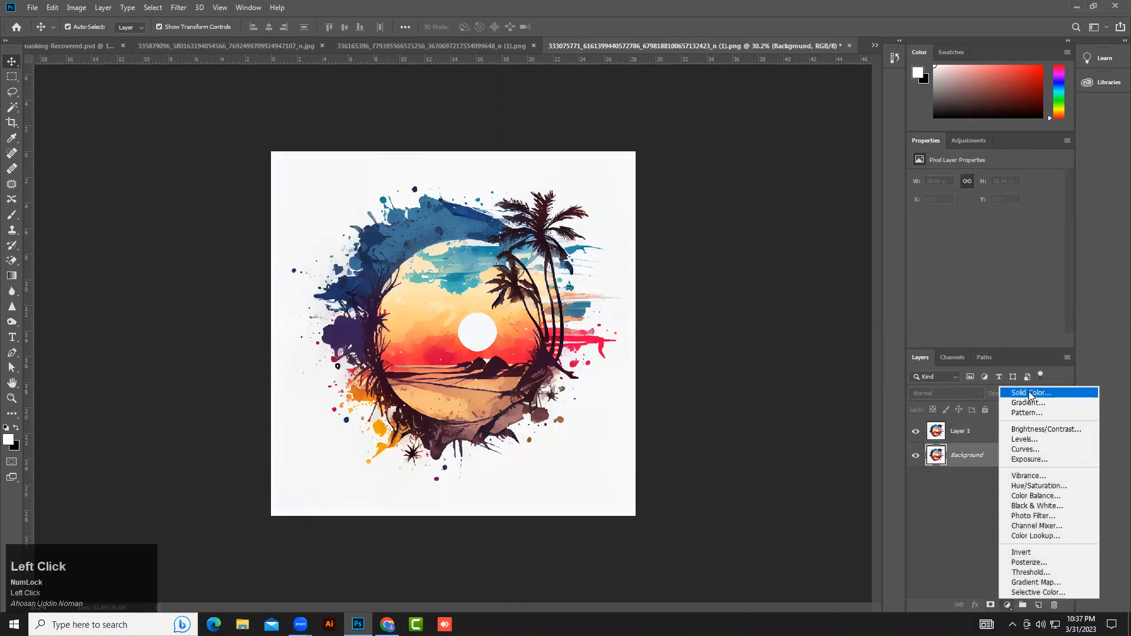
click(1037, 391)
drag(646, 217, 633, 196)
click(886, 124)
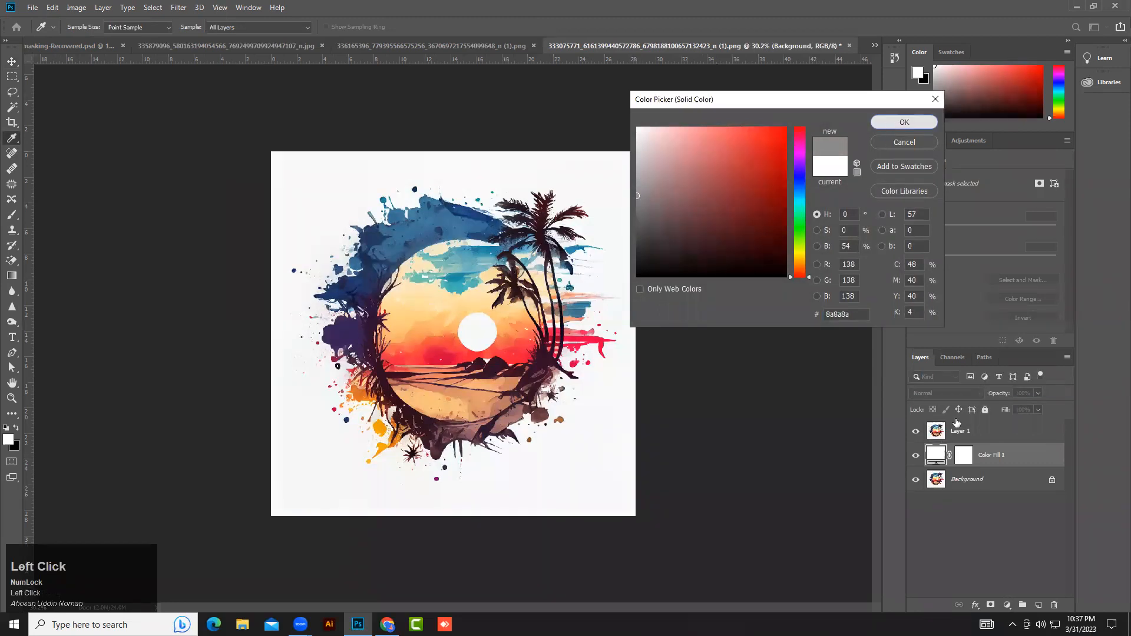
Select the copied layer's white background with the Magic Wand at a tolerance of 50.
click(944, 442)
click(915, 433)
click(916, 431)
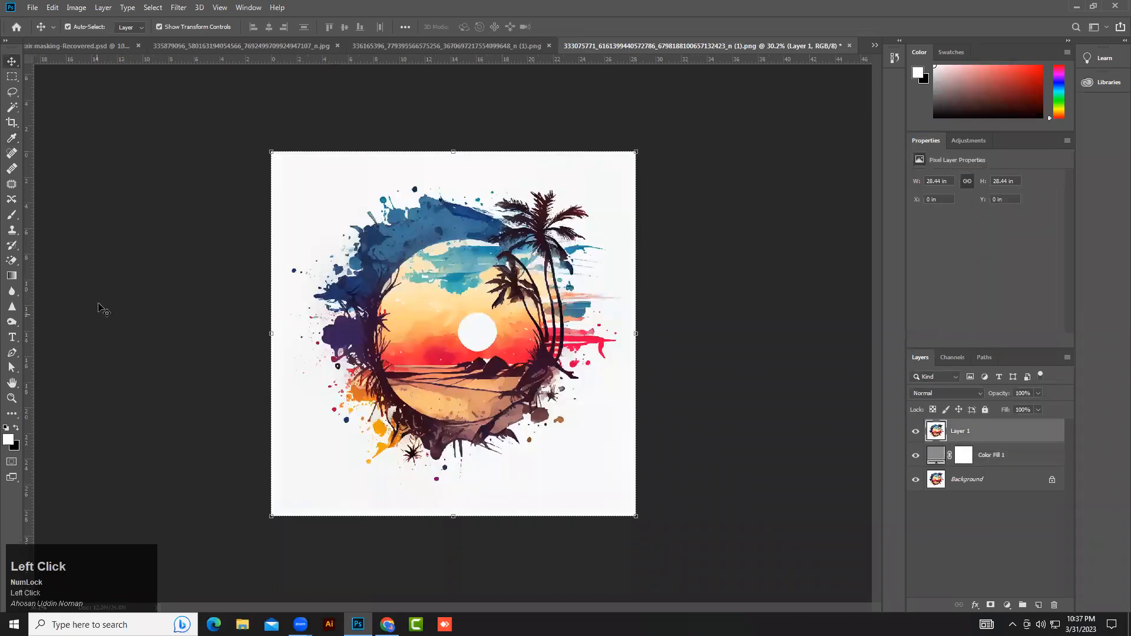
right_click(12, 107)
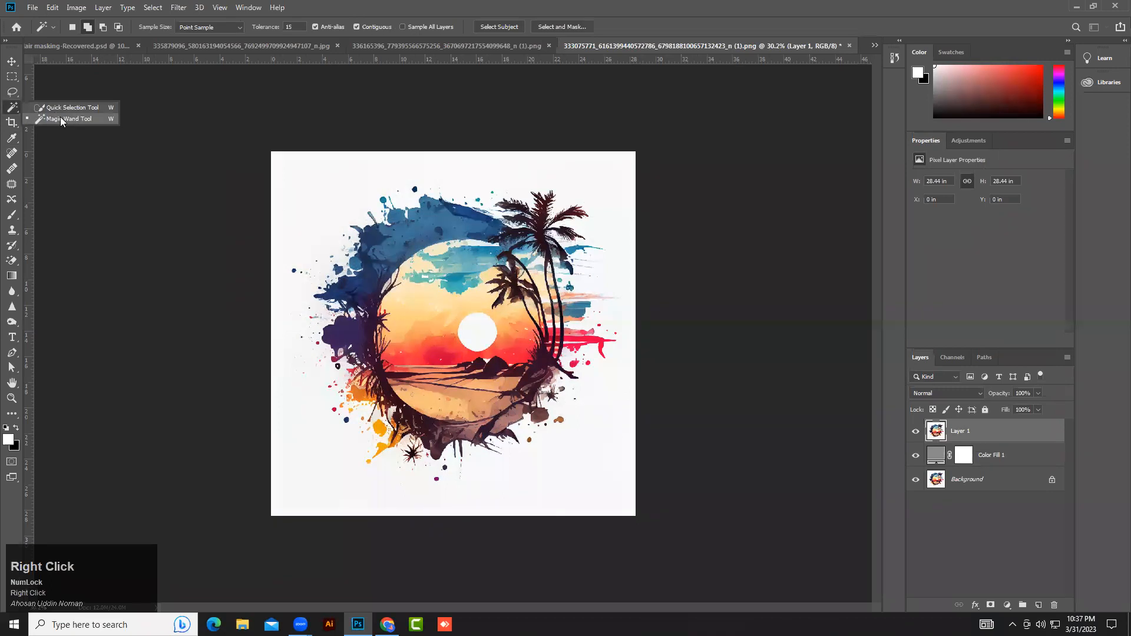
click(60, 118)
click(286, 27)
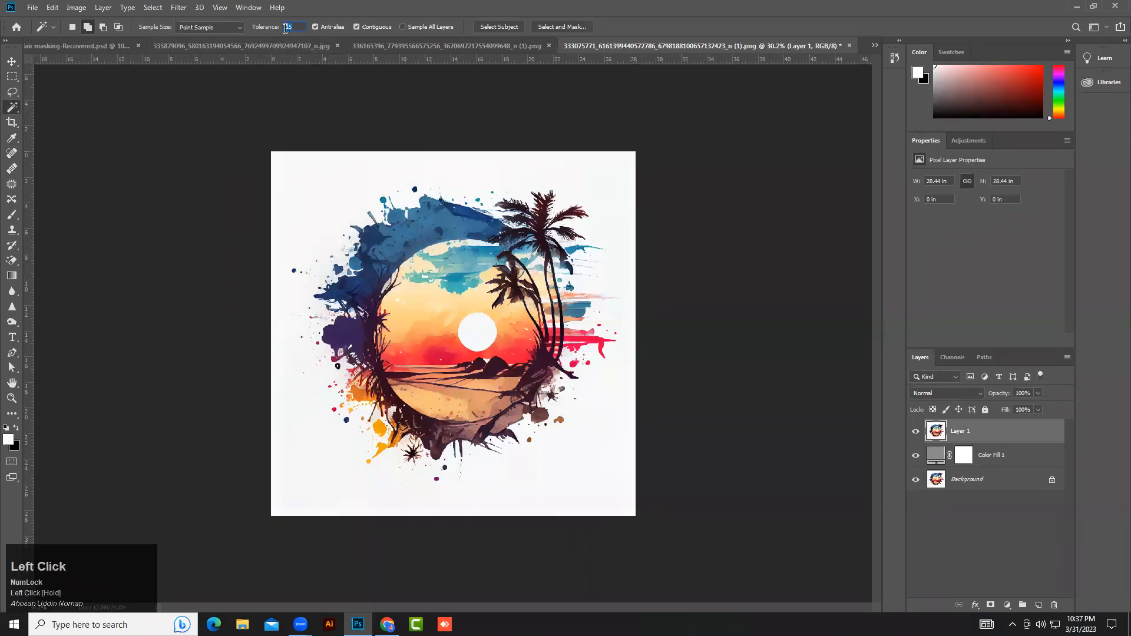
text(5)
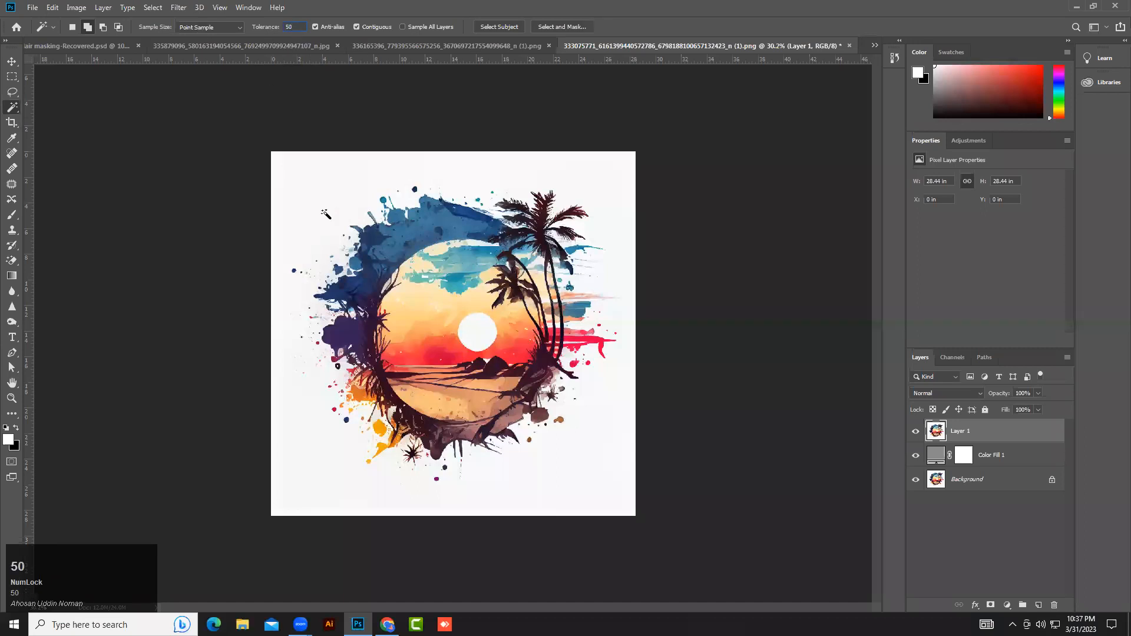
click(321, 201)
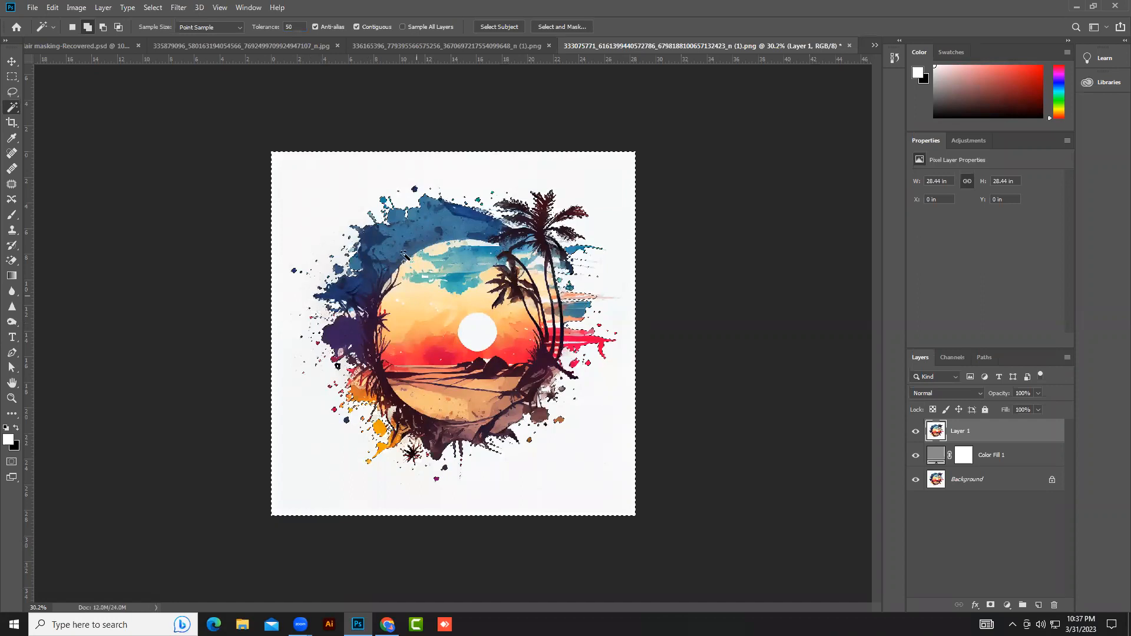
scroll(388, 300, up, 1)
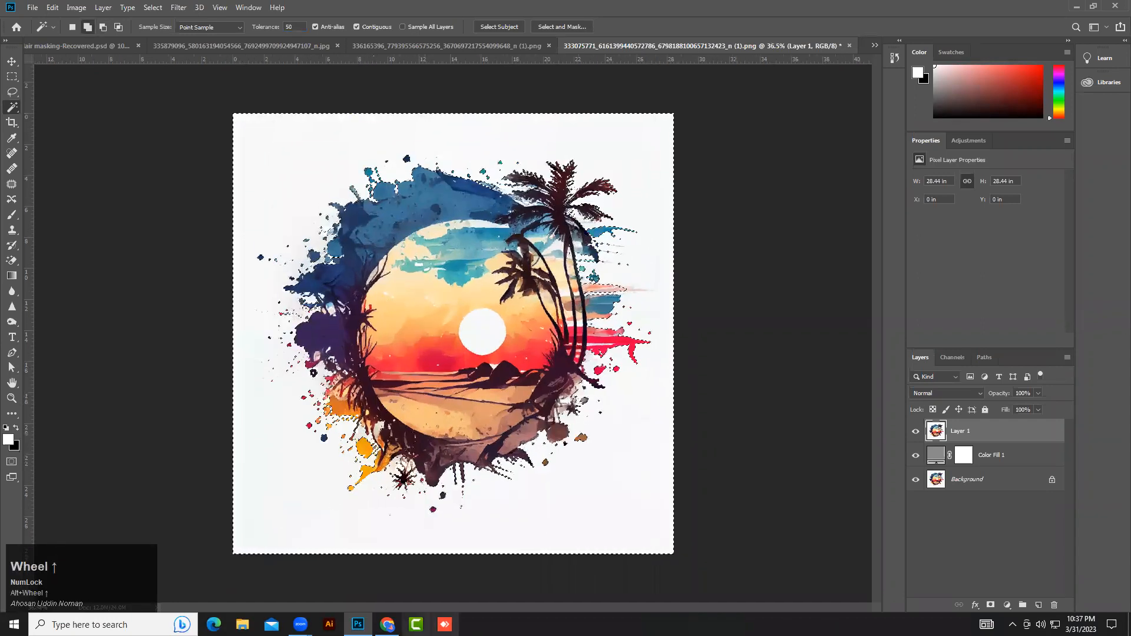
click(349, 524)
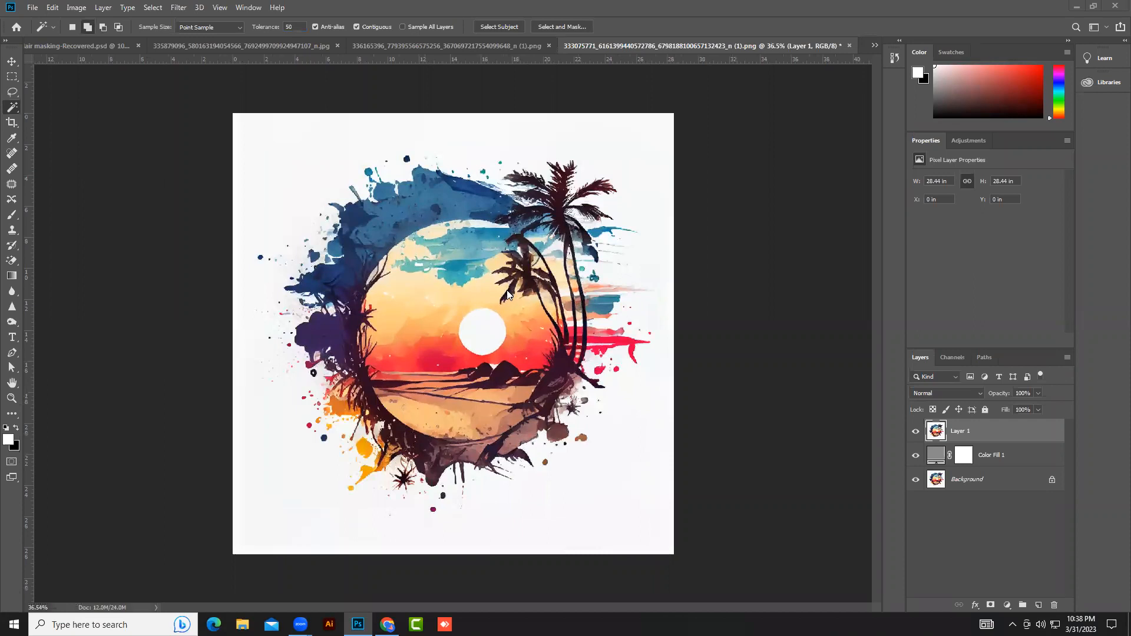
key(ctrl+z)
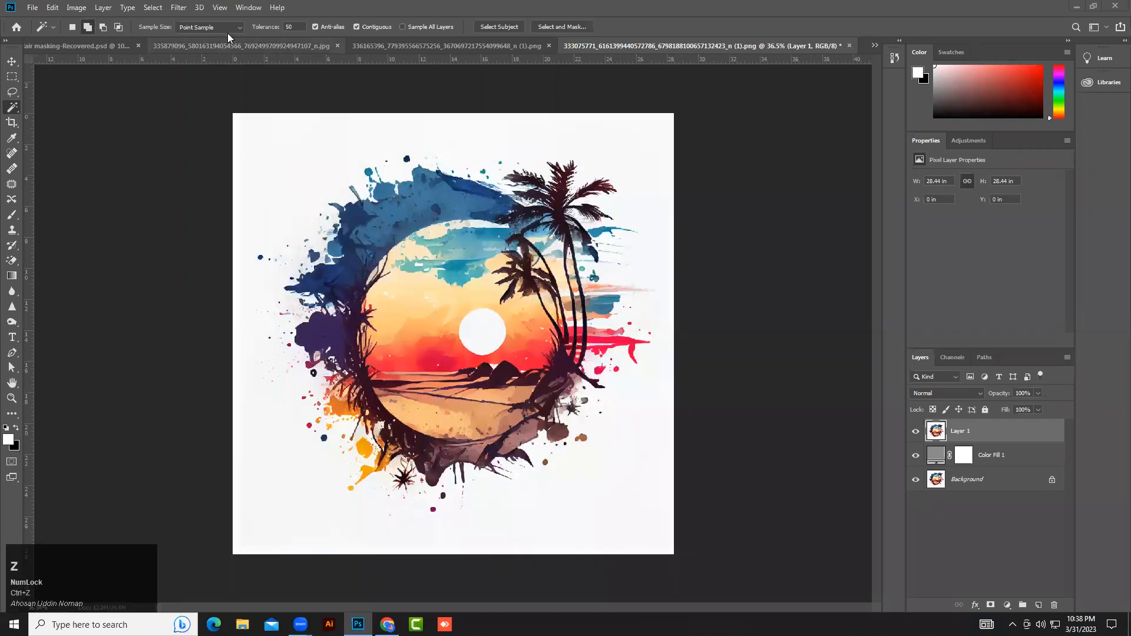
Set the Magic Wand tolerance to 20 and clear the current selection.
click(286, 25)
click(295, 27)
key(ctrl+d)
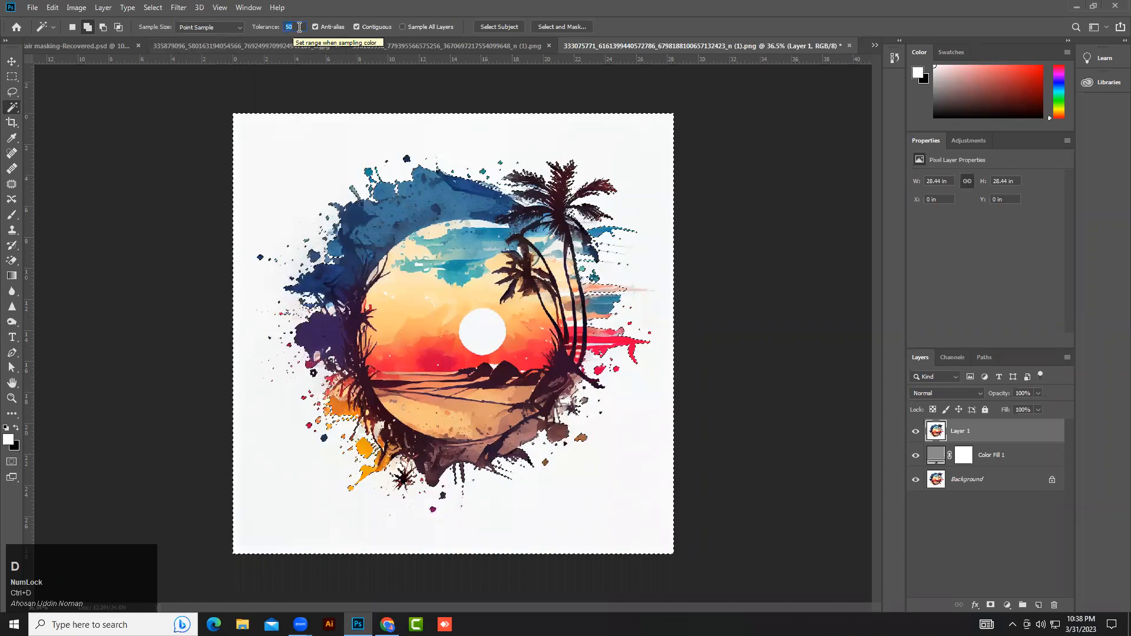
click(100, 129)
key(ctrl)
key(ctrl+d)
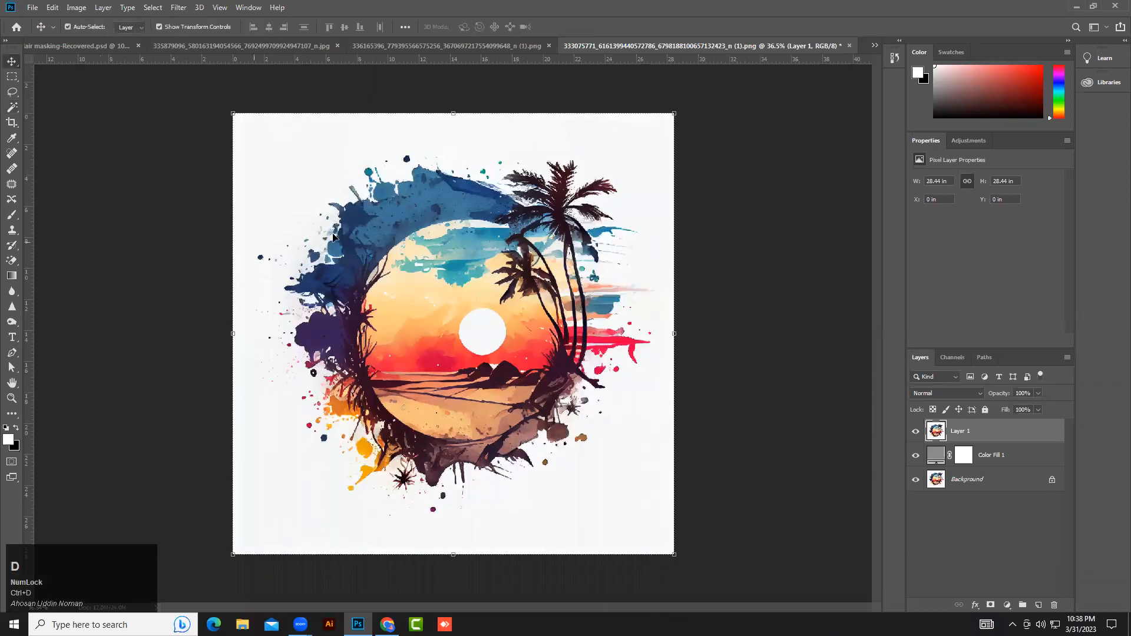
Delete the copied layer's white background selected with the Magic Wand, then deselect.
click(142, 109)
click(1020, 434)
right_click(11, 107)
click(47, 126)
click(300, 170)
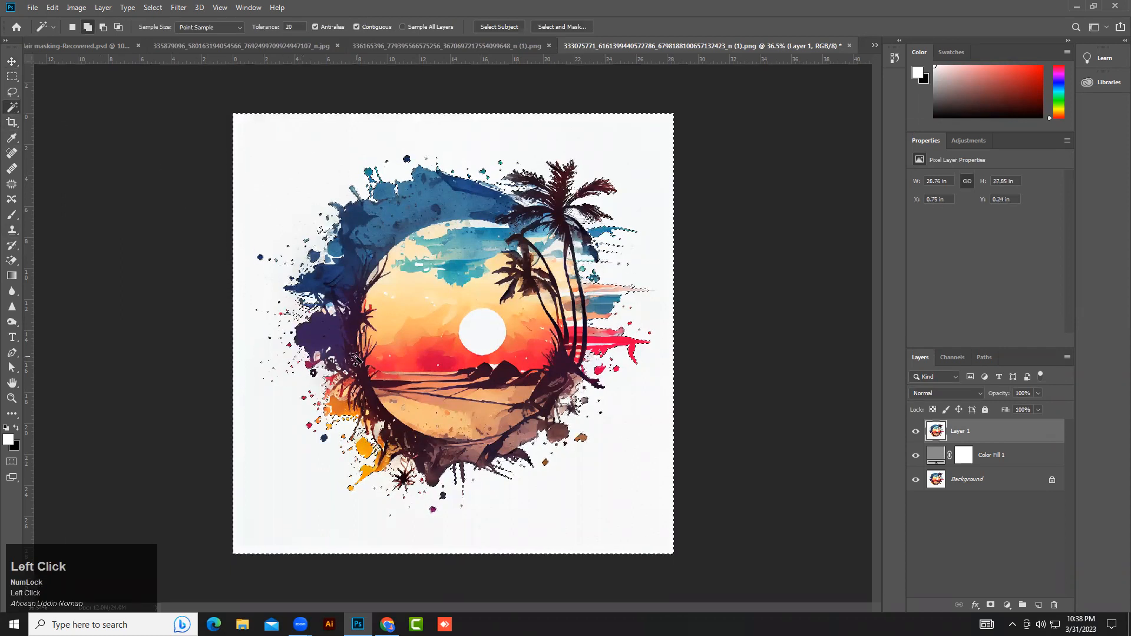
key(Delete)
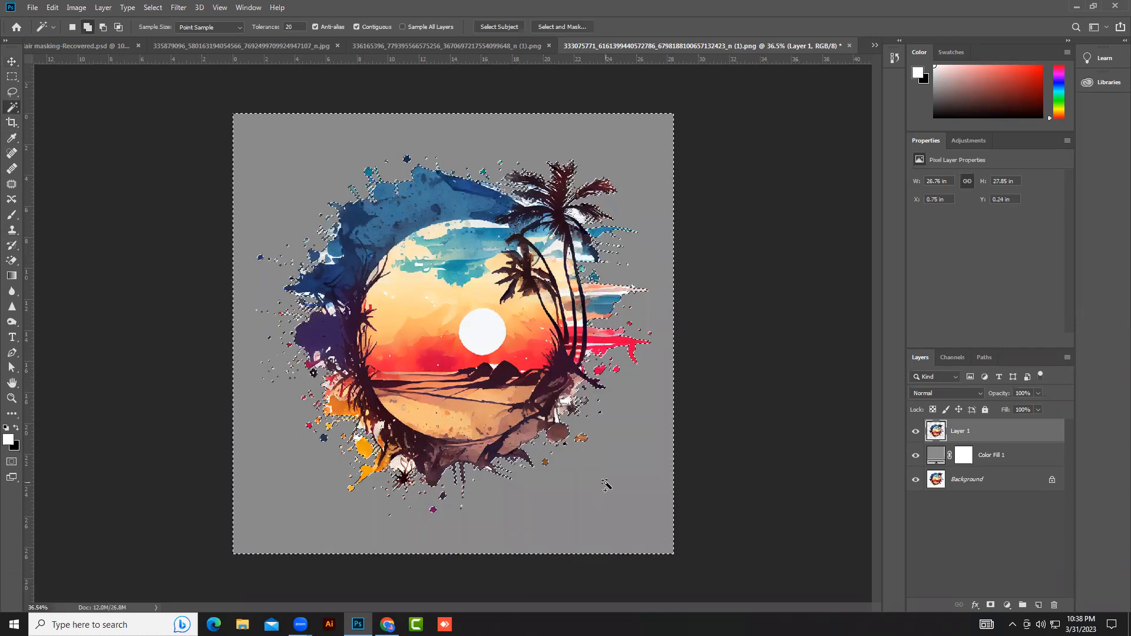
key(ctrl+d)
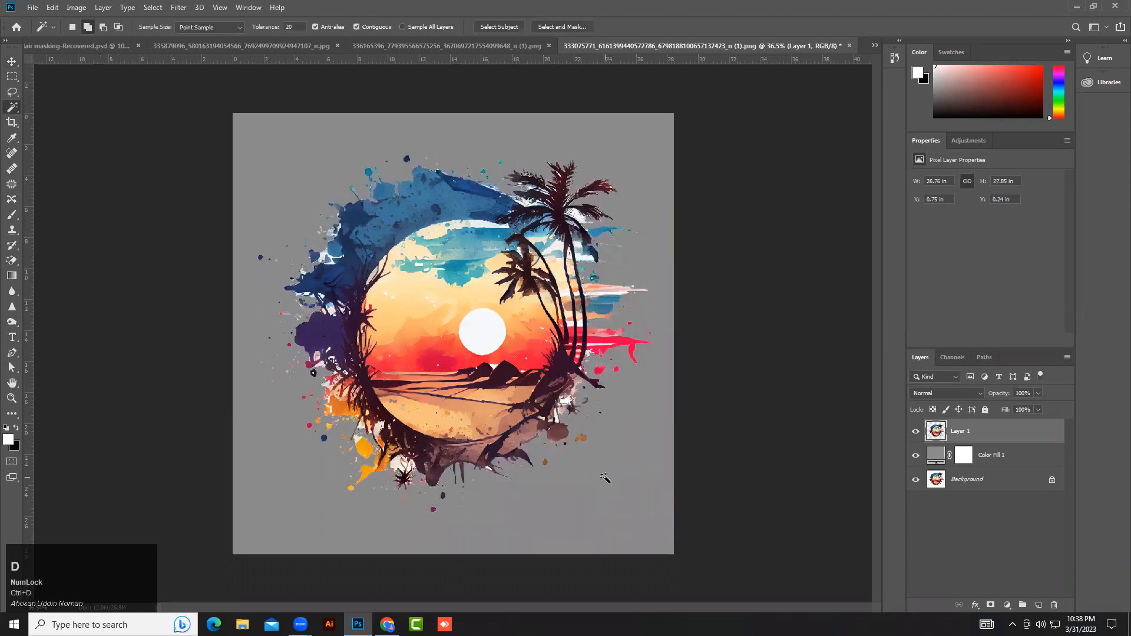
Zoom in and toggle the gray fill layer to inspect leftover white areas around the artwork's edges.
alt+scroll(537, 526, up, 4)
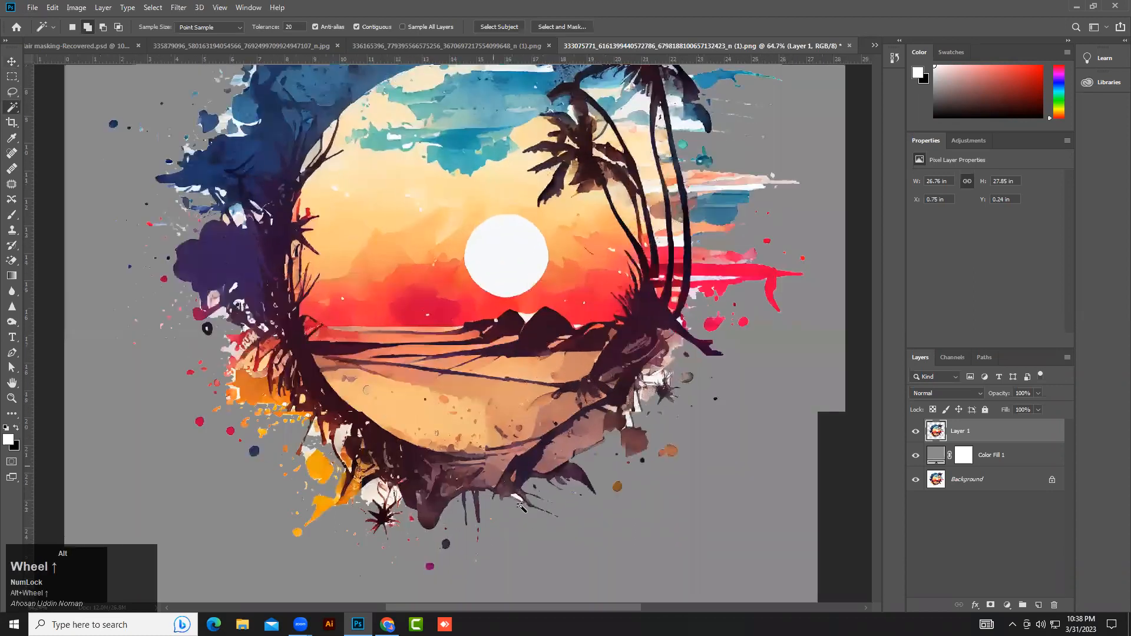
alt+scroll(519, 507, up, 8)
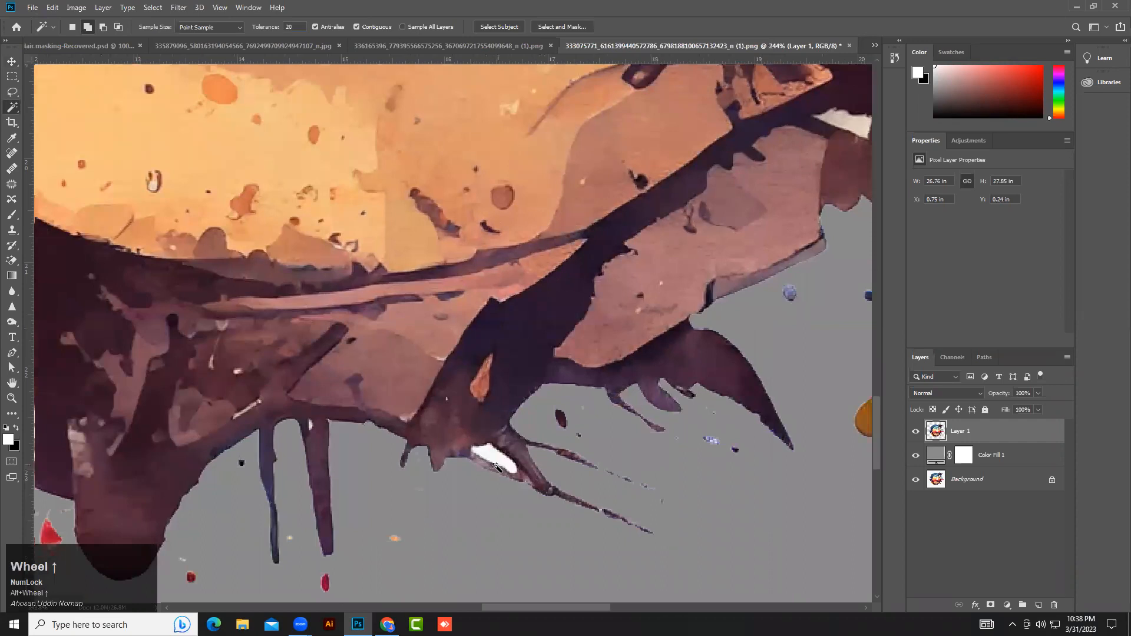
click(916, 455)
click(918, 456)
click(916, 456)
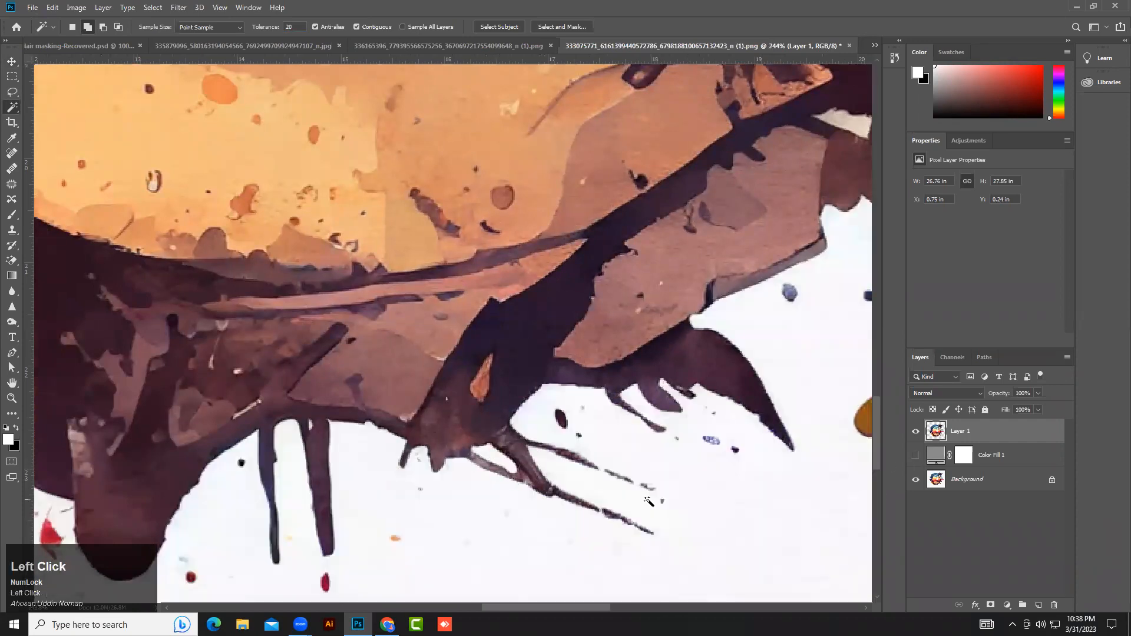
click(917, 456)
click(917, 456)
right_click(10, 110)
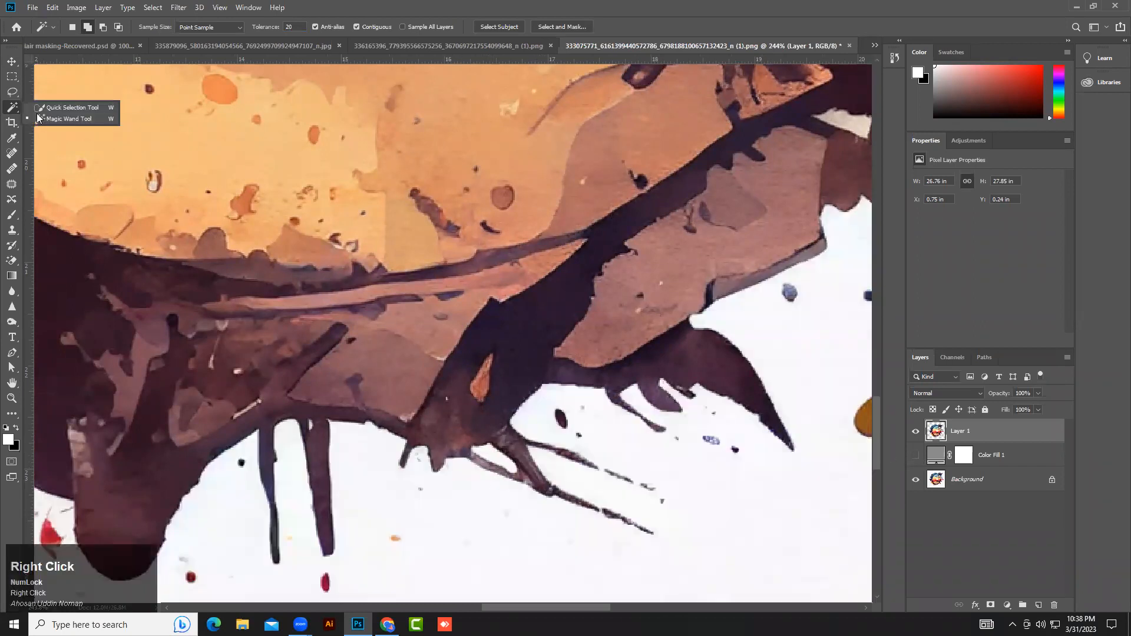
click(47, 119)
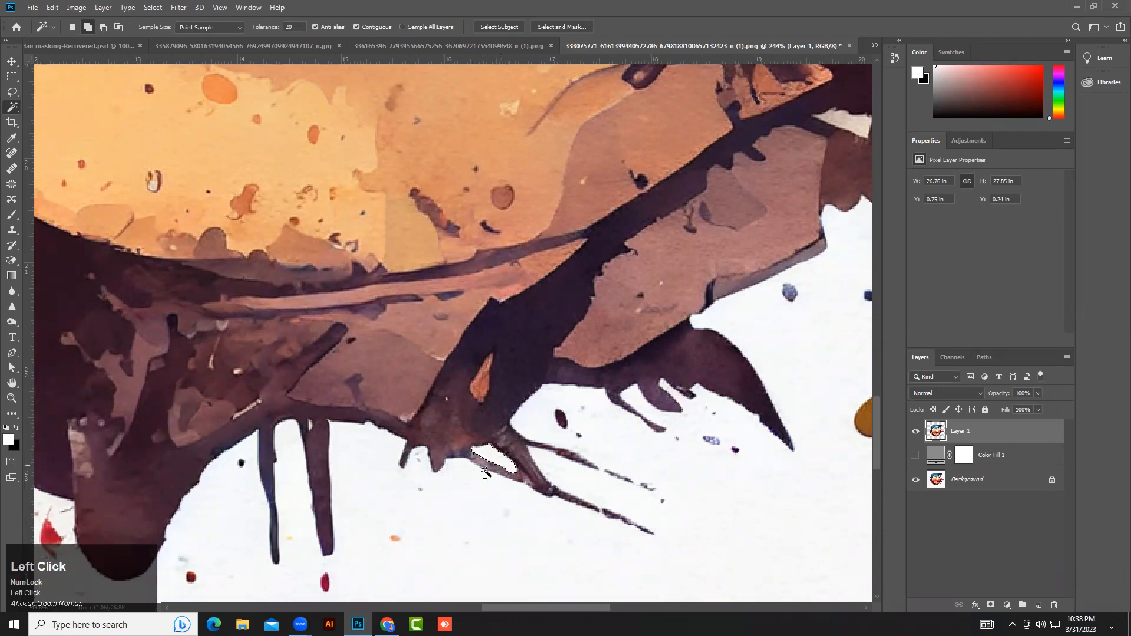
click(916, 456)
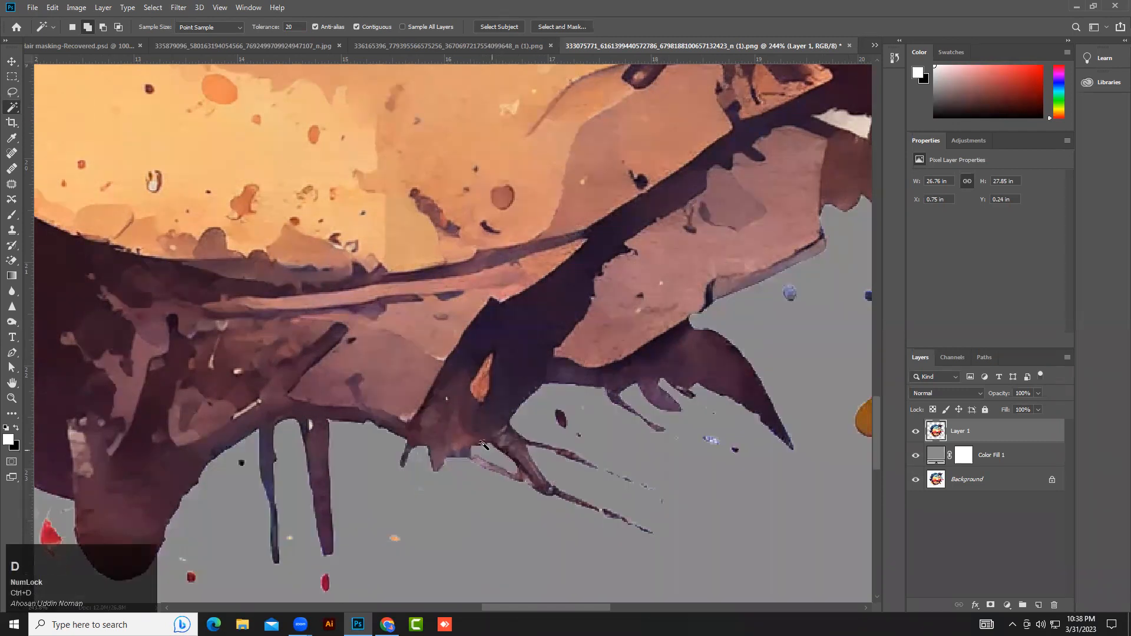
Zoom out to the whole image and hide the gray fill layer.
alt+scroll(522, 470, down, 4)
alt+scroll(356, 392, down, 3)
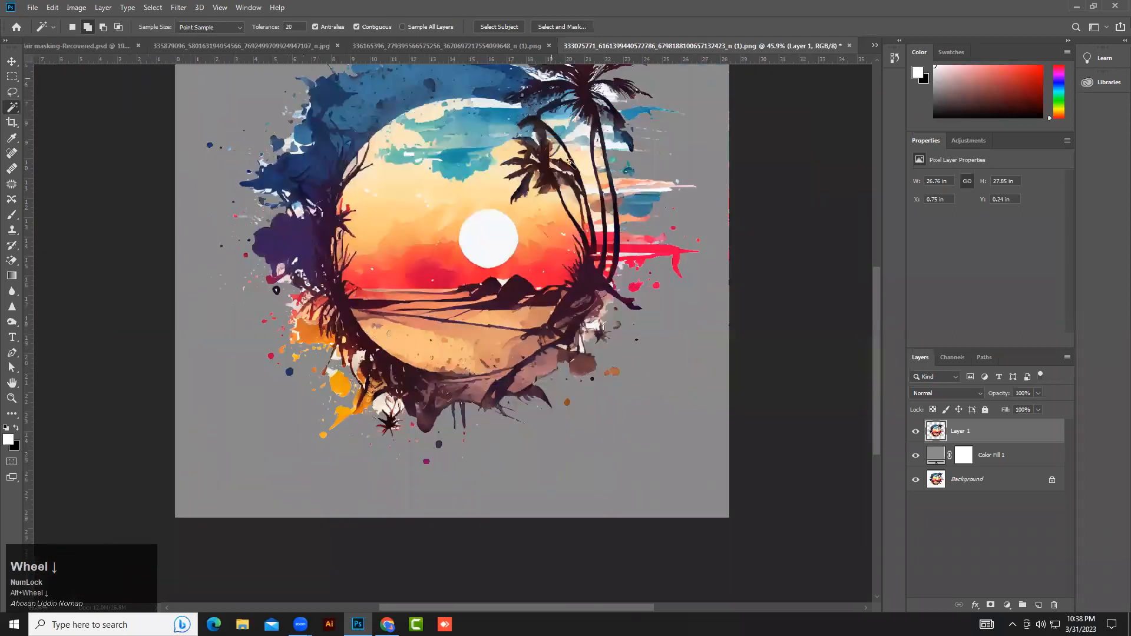
alt+scroll(570, 163, down, 1)
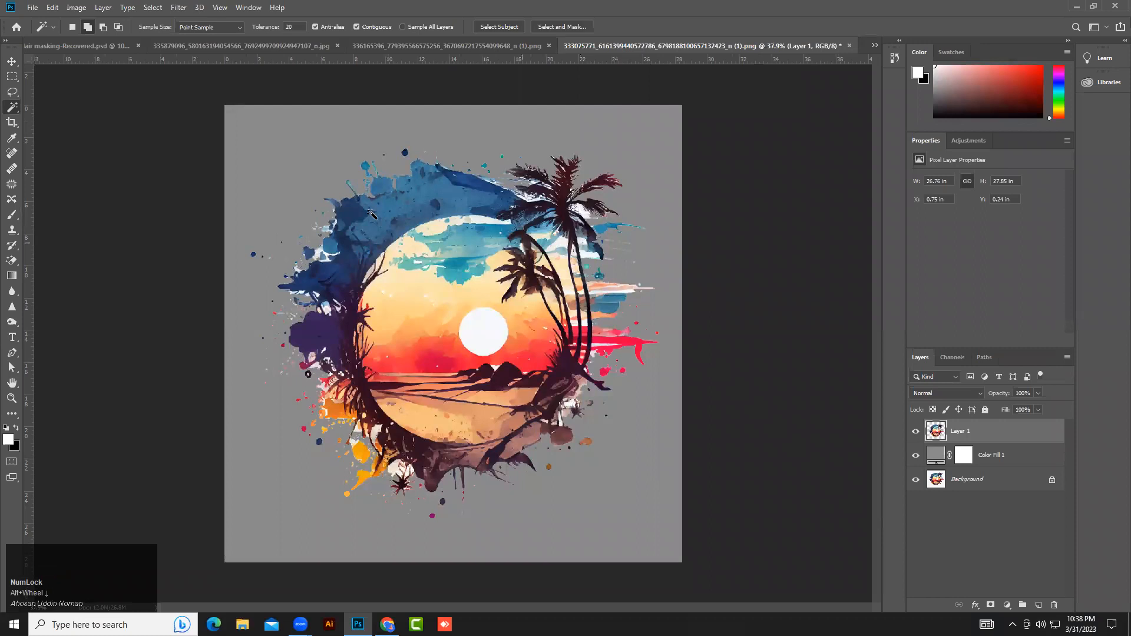
click(915, 456)
click(915, 480)
key(ctrl+z)
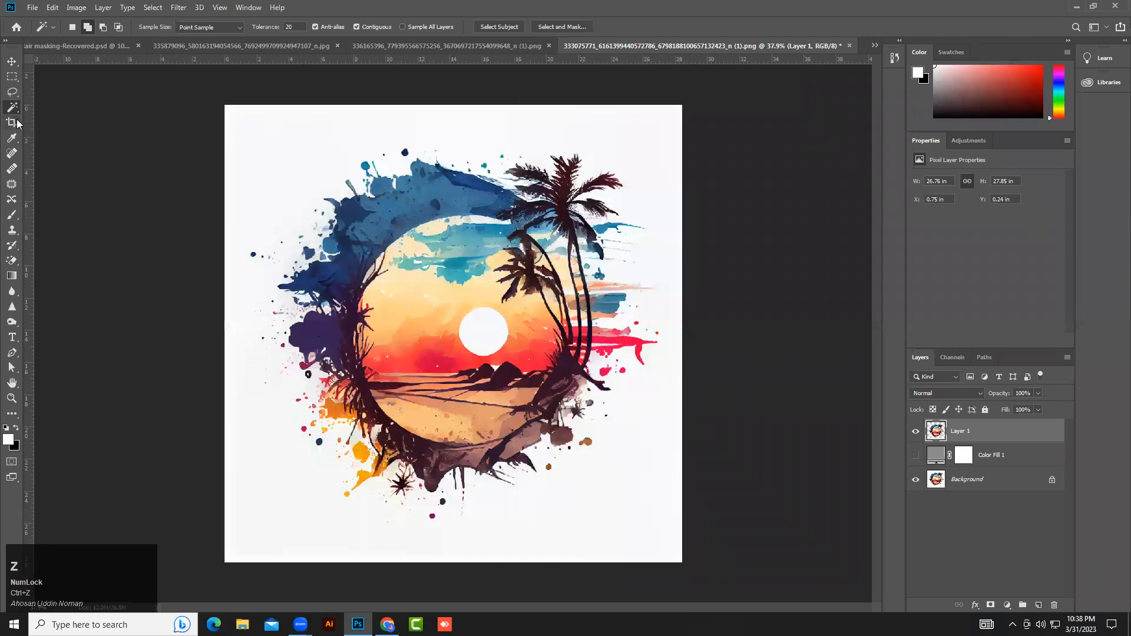
Switch to the Magic Eraser tool and toggle the gray fill layer's visibility.
right_click(14, 94)
right_click(14, 110)
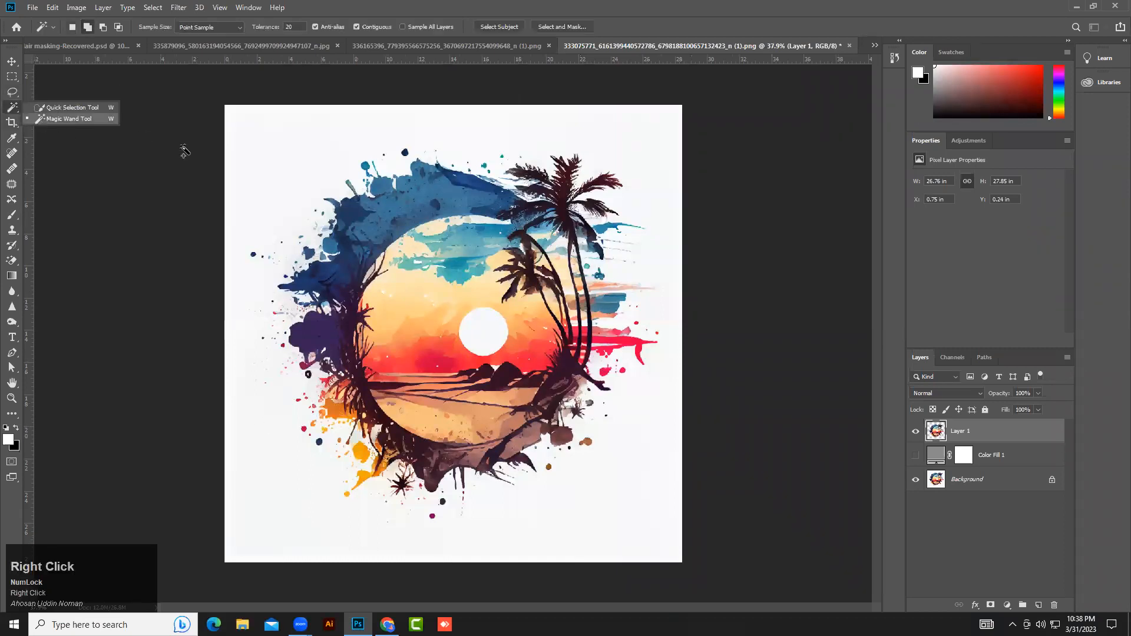
right_click(20, 257)
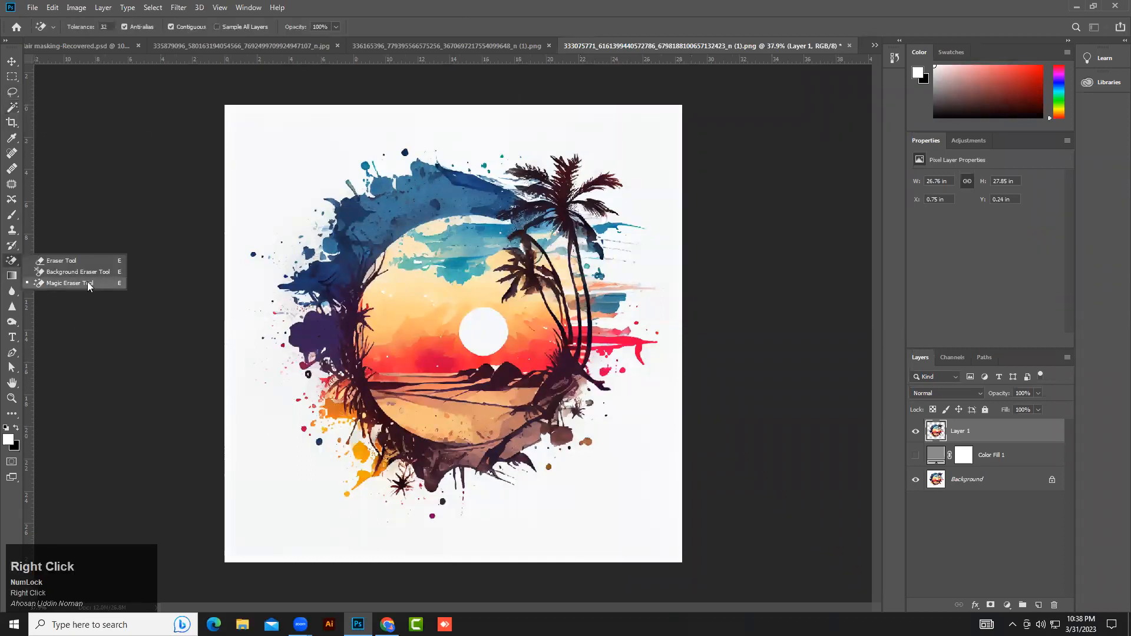
click(72, 283)
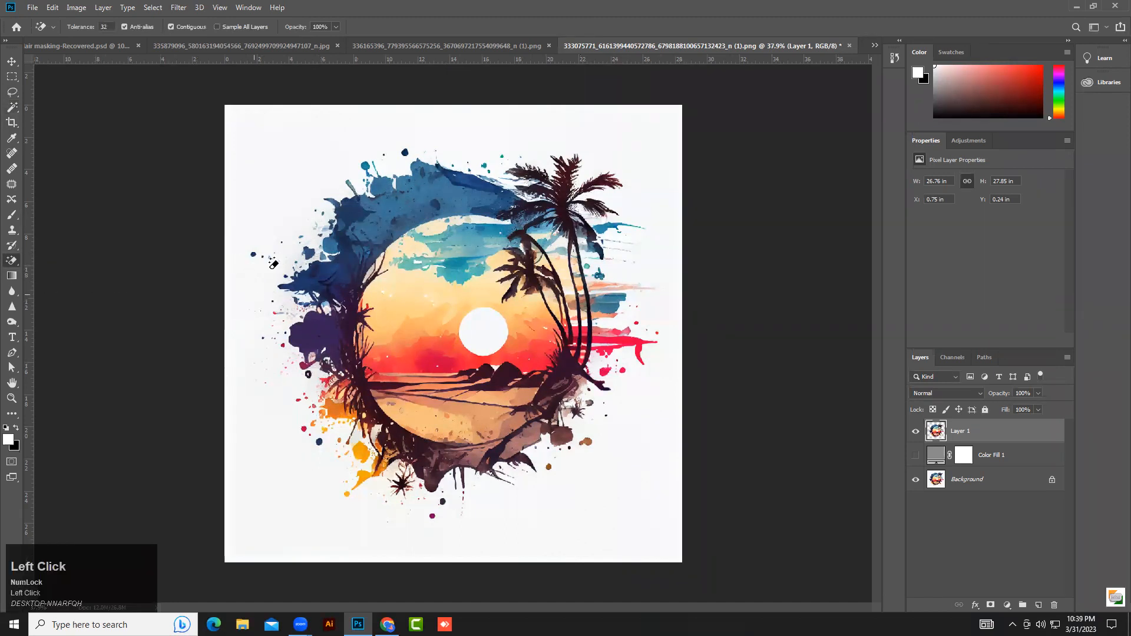
click(915, 455)
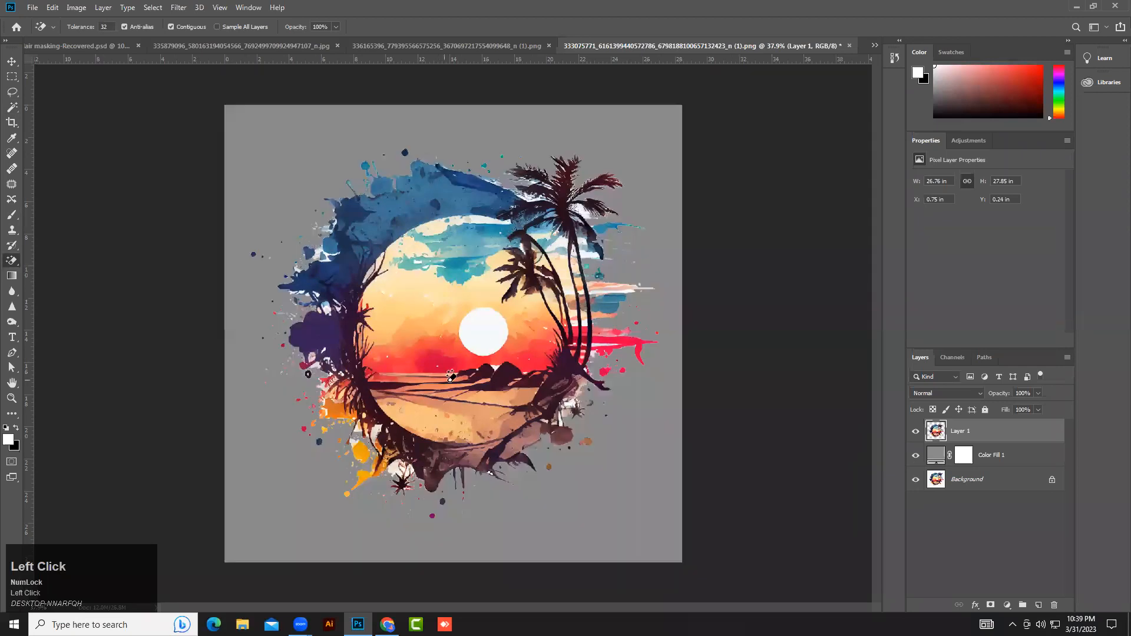
key(ctrl+z)
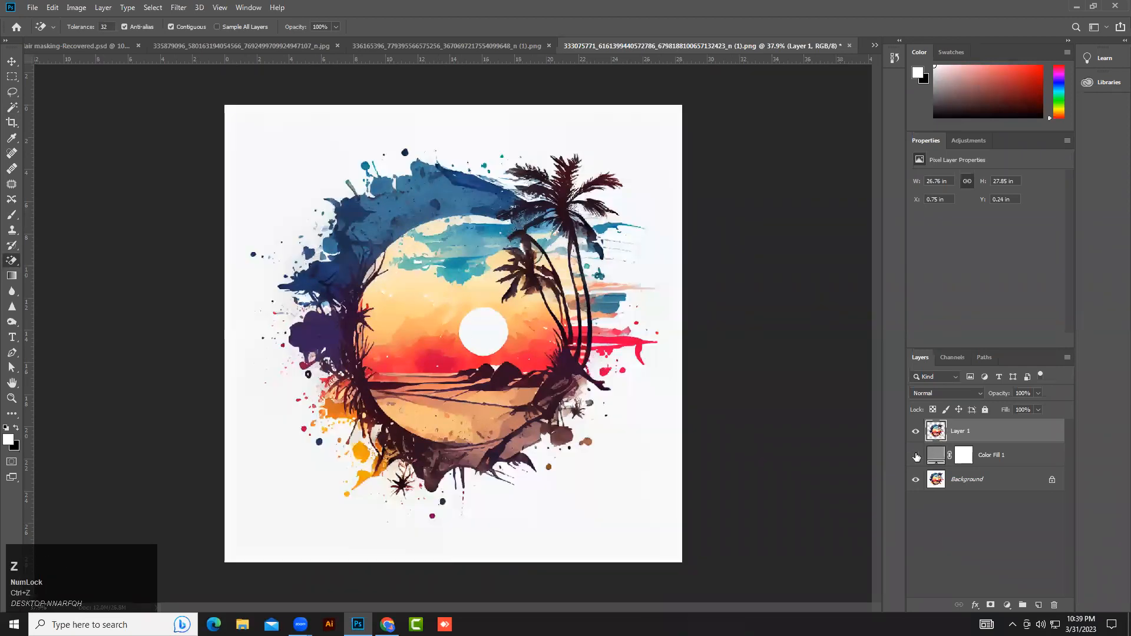
Show the gray fill layer, undo the background deletion on the copied layer, and deselect.
click(917, 456)
ctrl+click(943, 439)
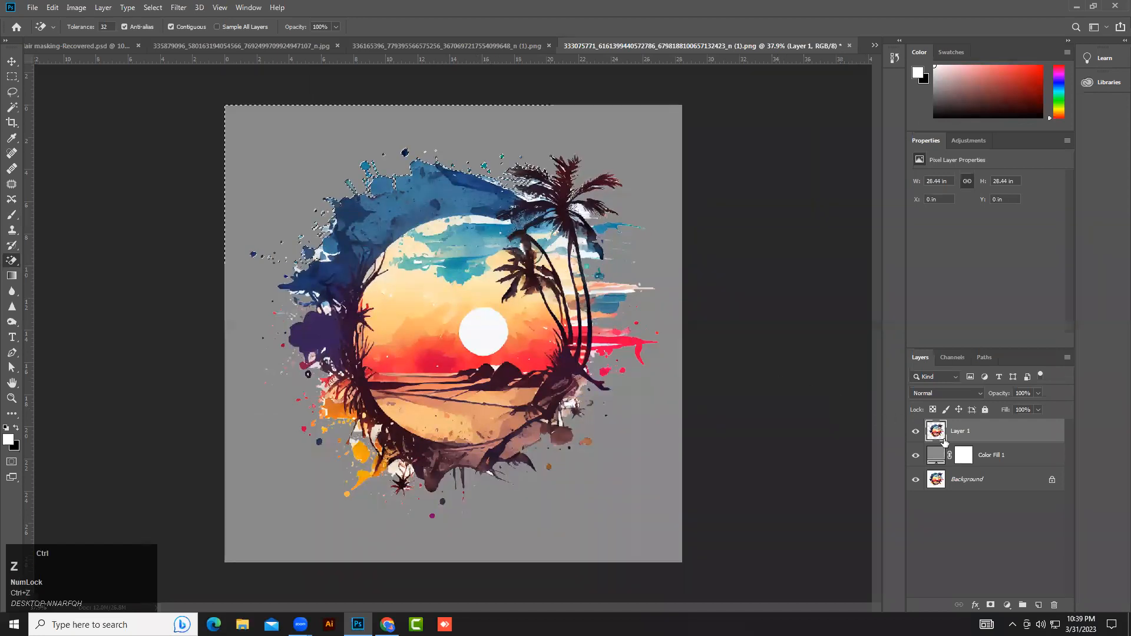
key(ctrl+z)
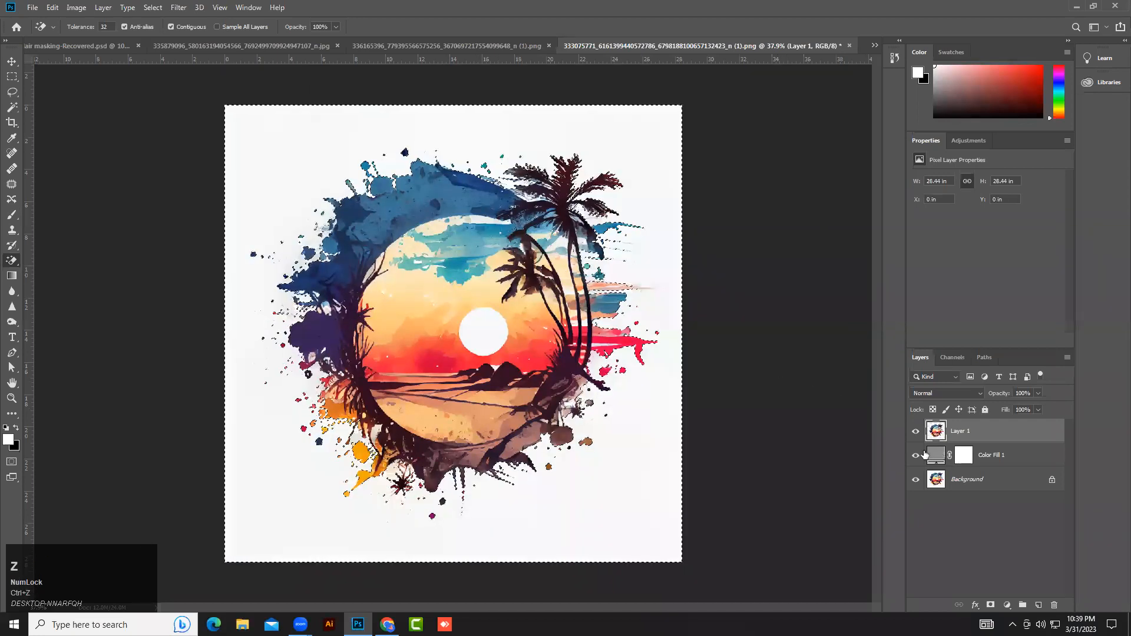
key(ctrl+d)
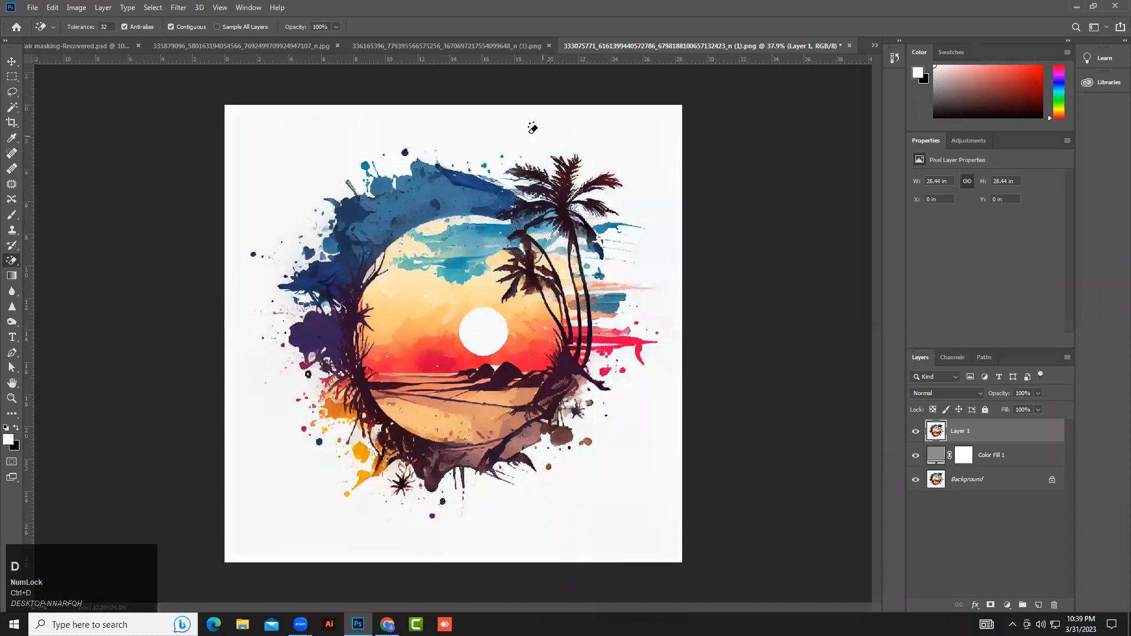
Switch to the Magic Eraser, set its tolerance to 25, and erase the white background of Layer 1.
right_click(11, 260)
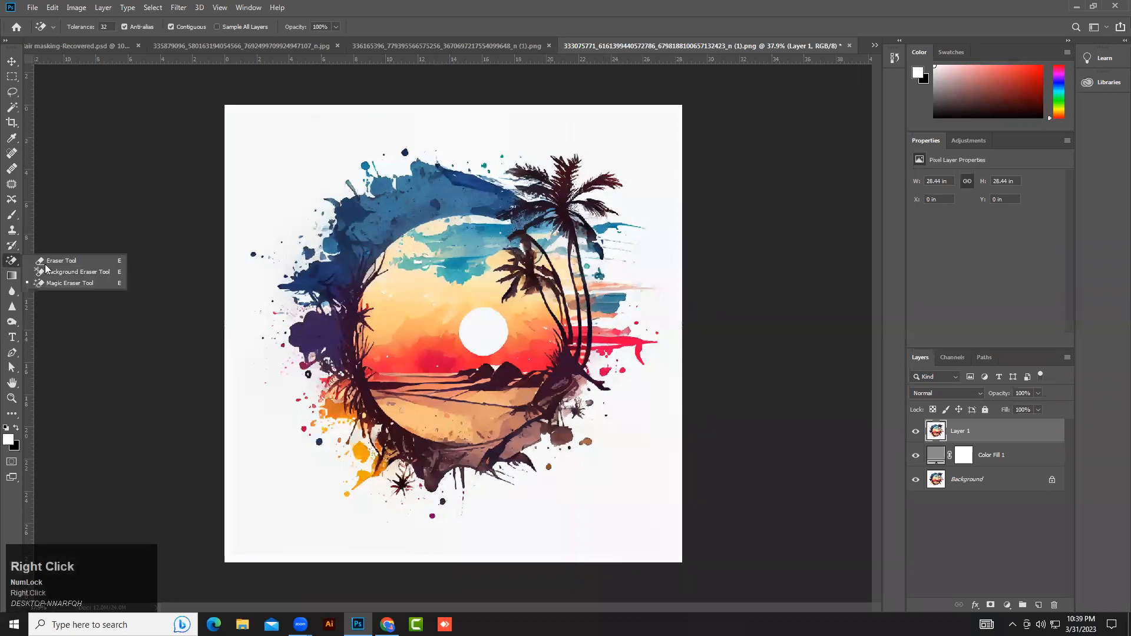
click(51, 263)
right_click(11, 261)
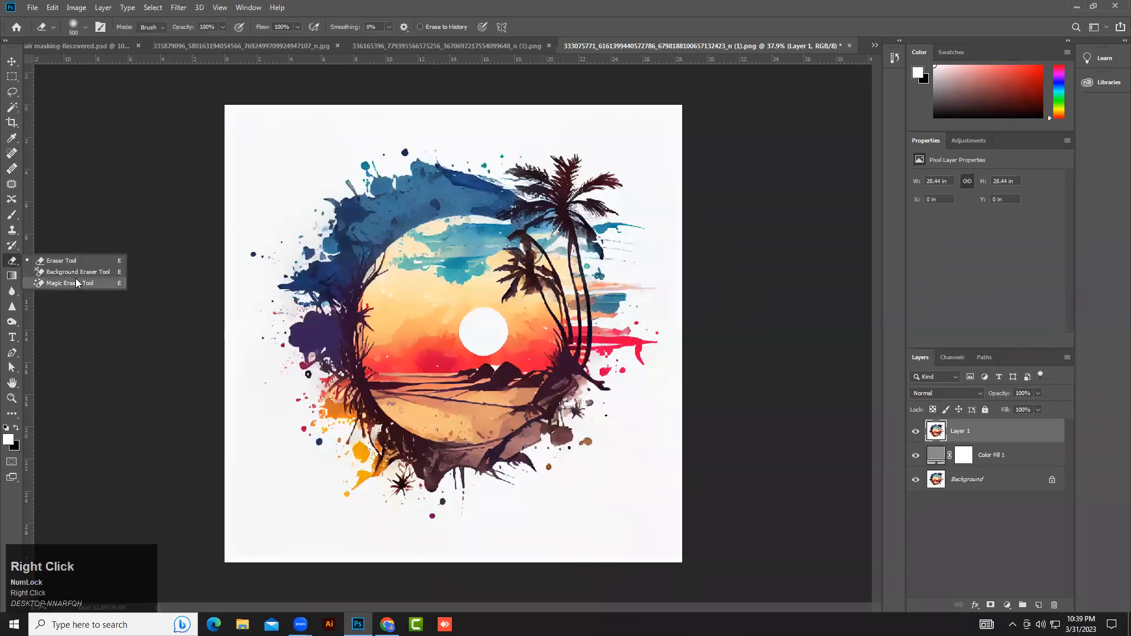
click(65, 283)
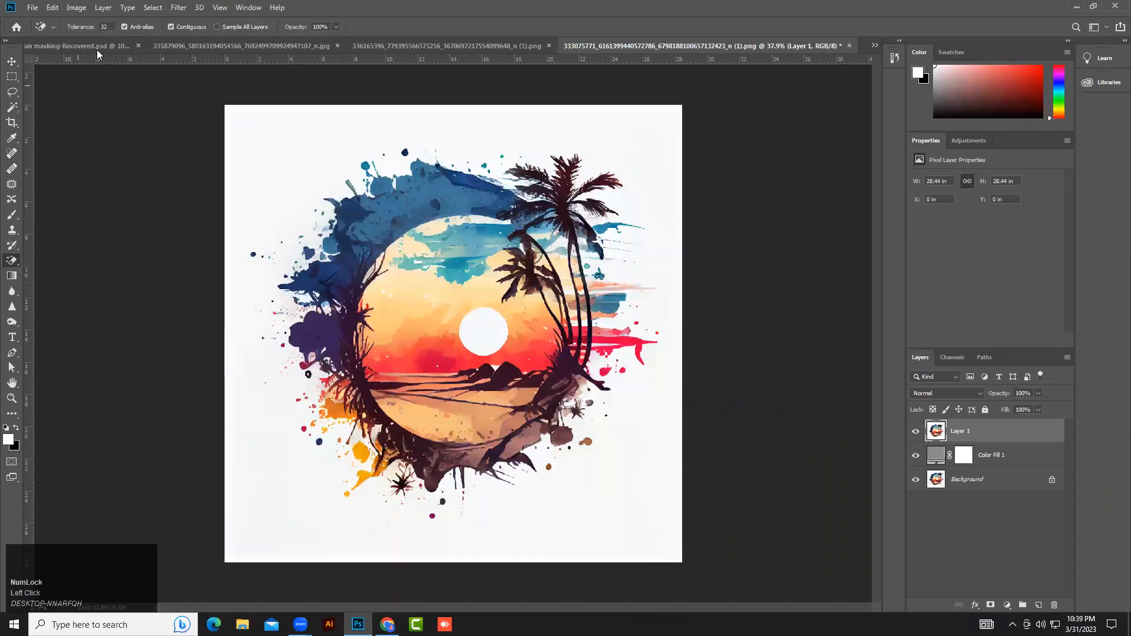
drag(109, 27, 102, 27)
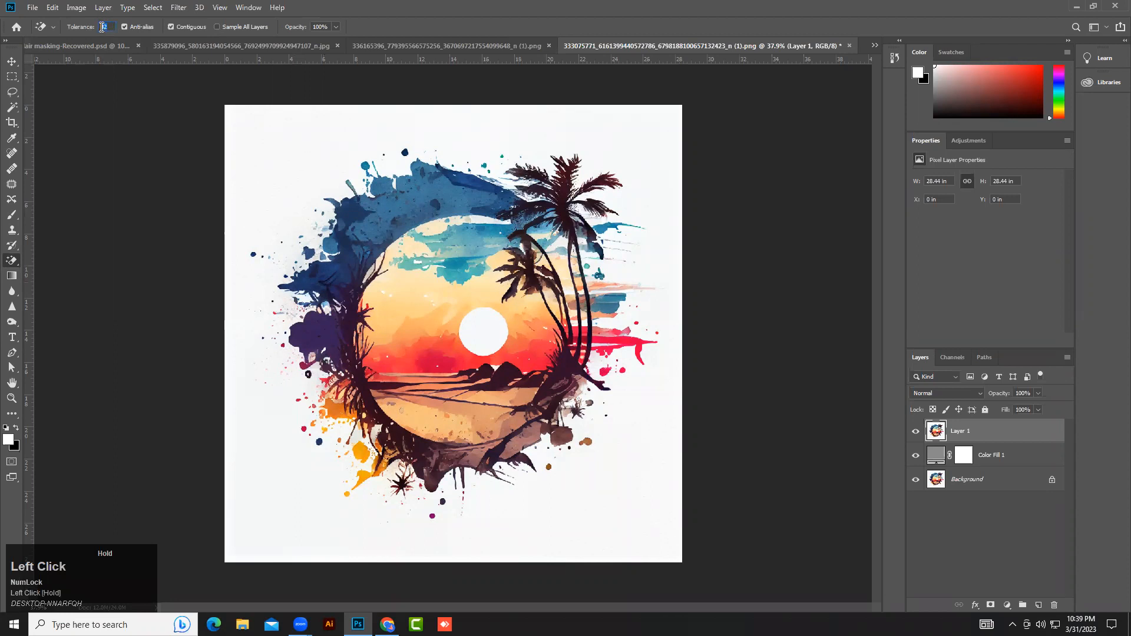
text(2)
click(273, 152)
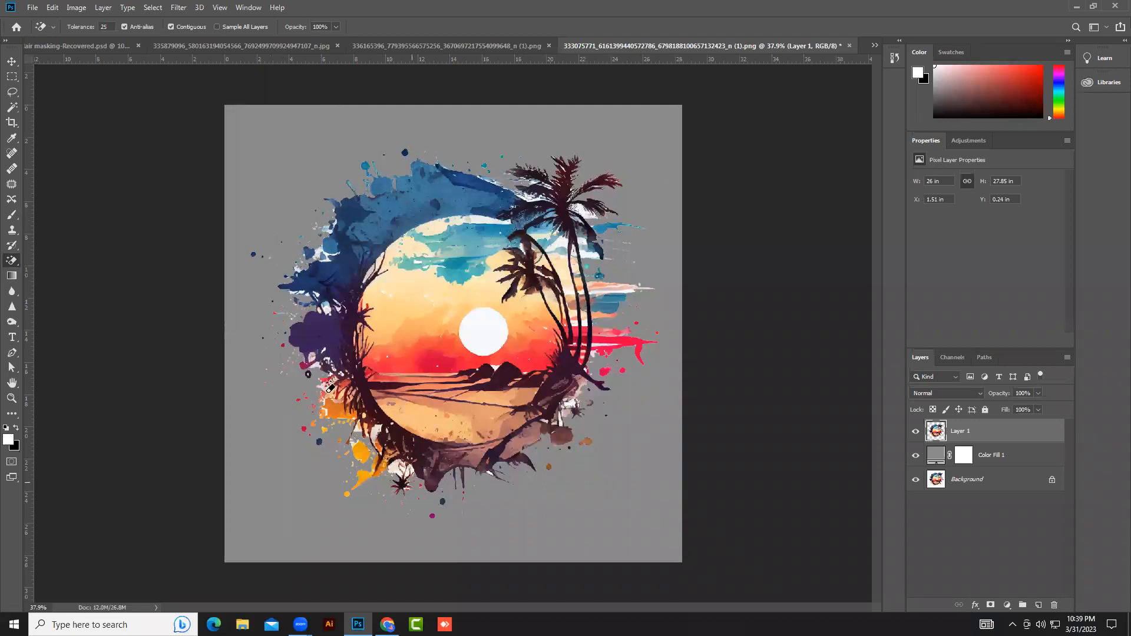
Zoom into the artwork's edges and toggle the gray fill and background layers to inspect the cut-out.
alt+scroll(484, 454, up, 5)
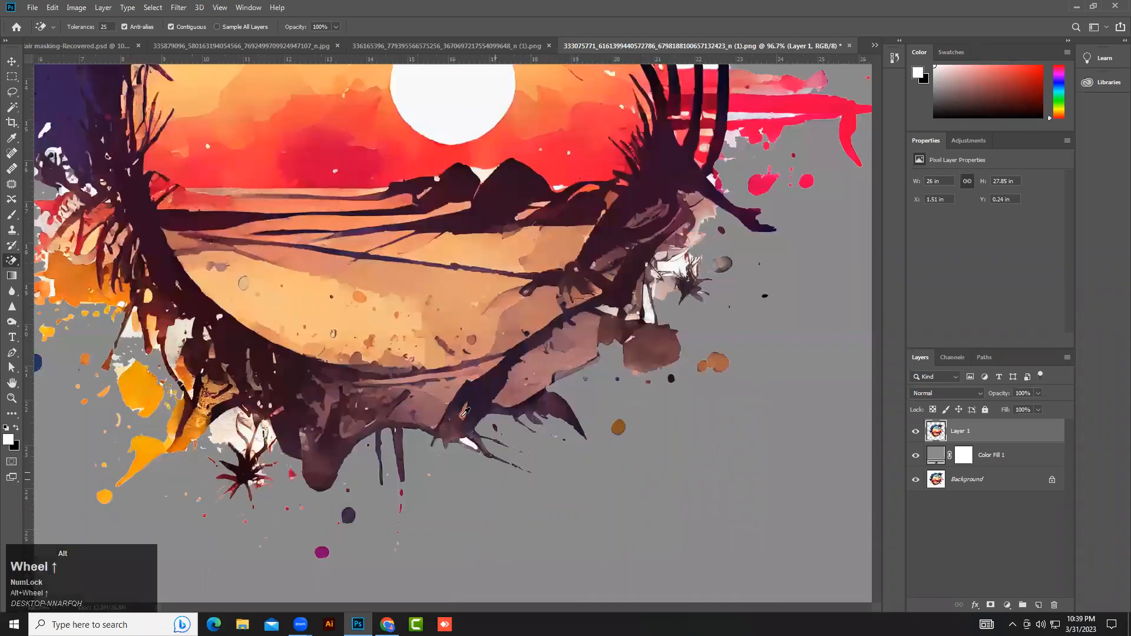
alt+scroll(465, 413, up, 4)
click(417, 435)
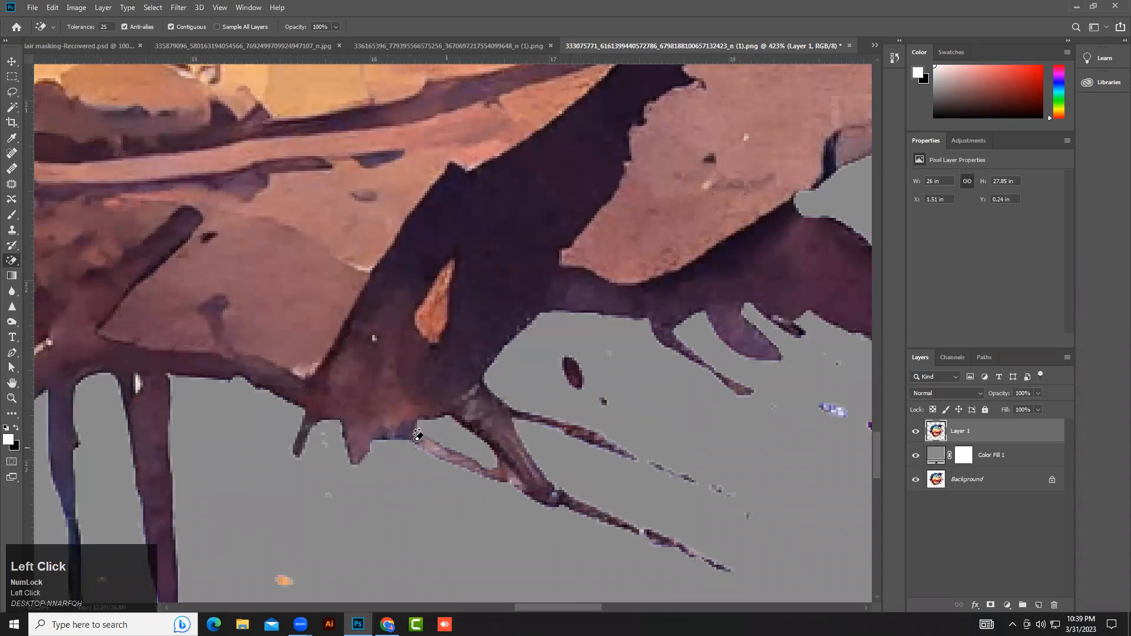
alt+scroll(417, 435, down, 5)
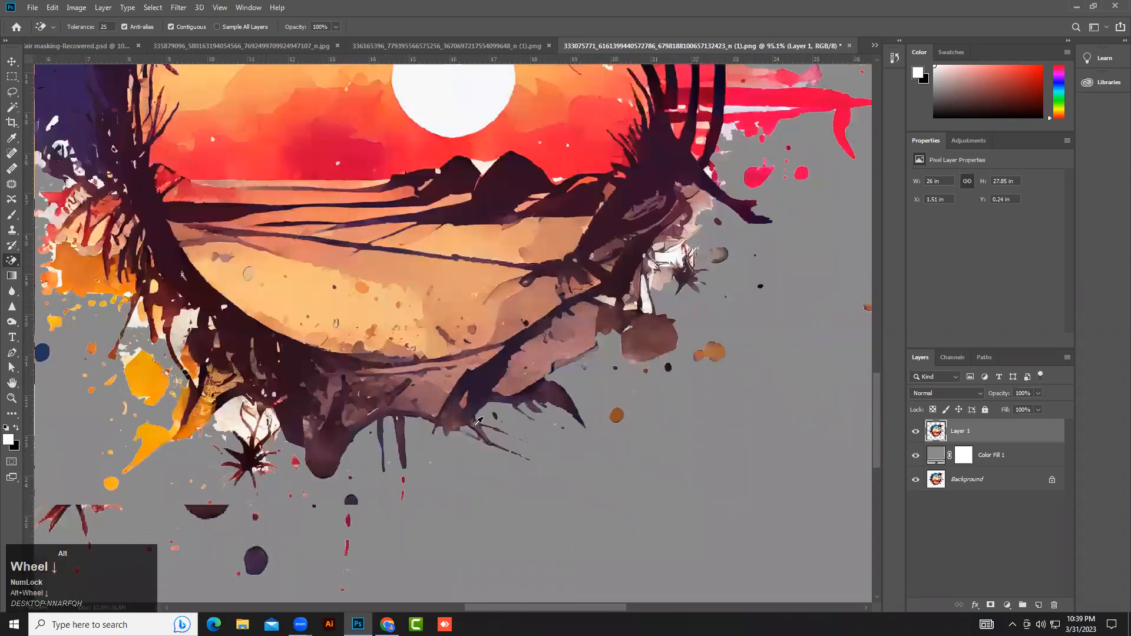
alt+scroll(478, 421, down, 3)
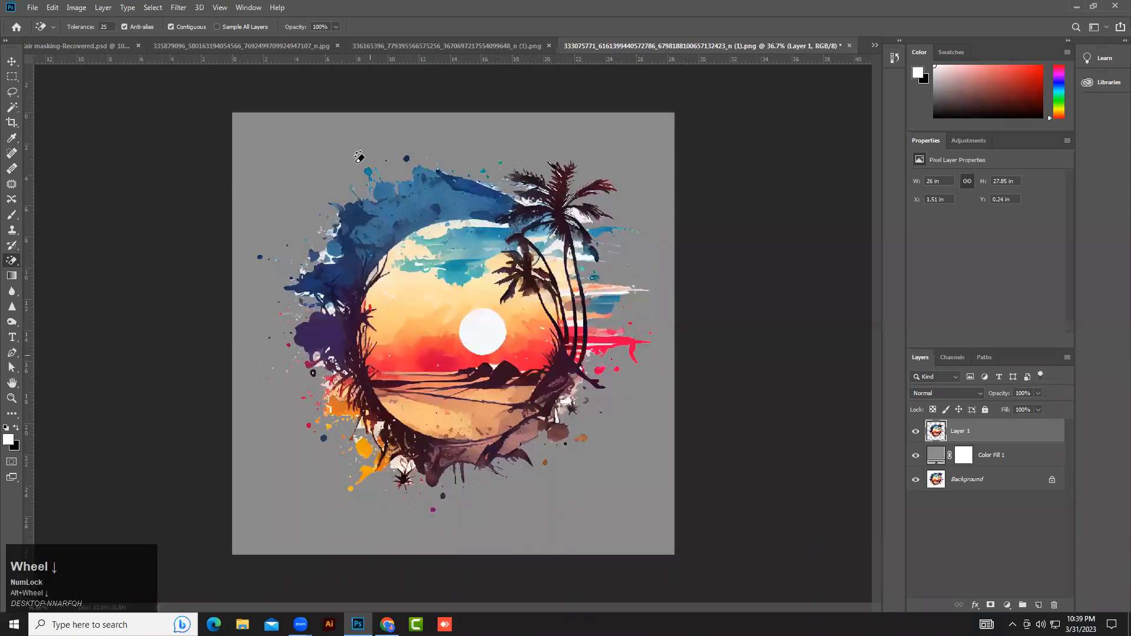
alt+scroll(401, 168, up, 3)
alt+scroll(399, 166, up, 3)
alt+scroll(295, 289, down, 5)
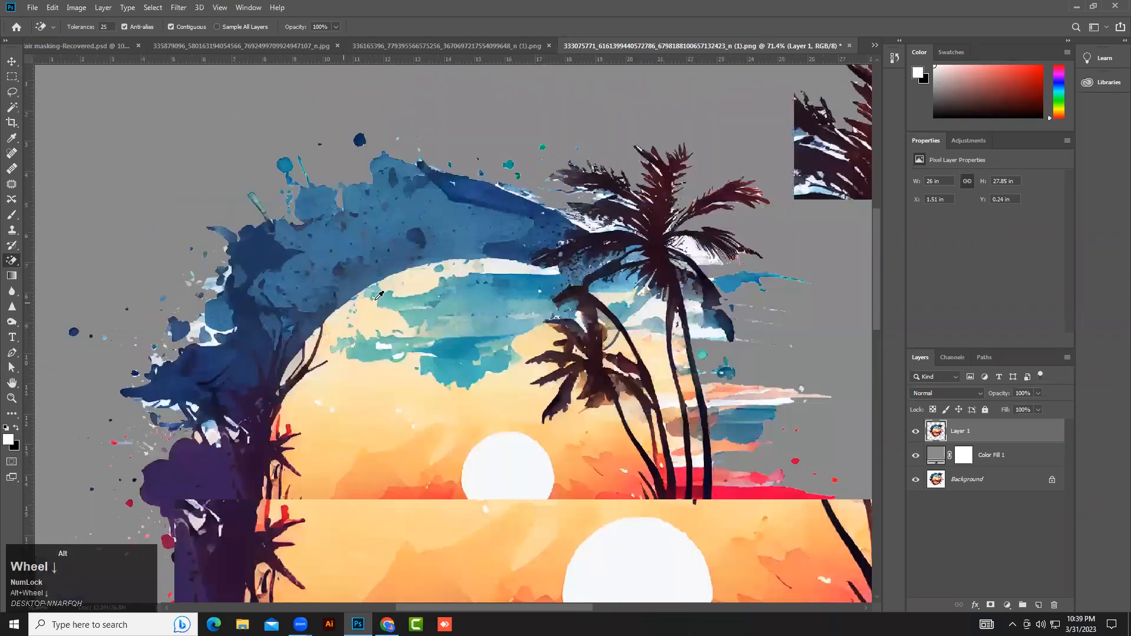
alt+scroll(378, 295, down, 3)
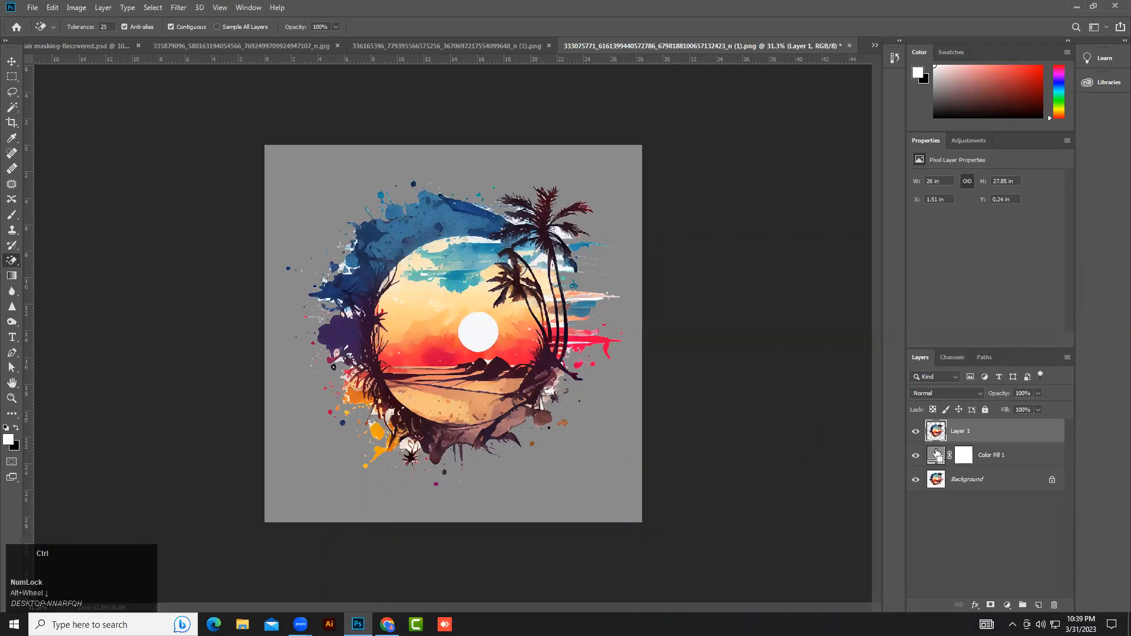
click(916, 455)
click(916, 481)
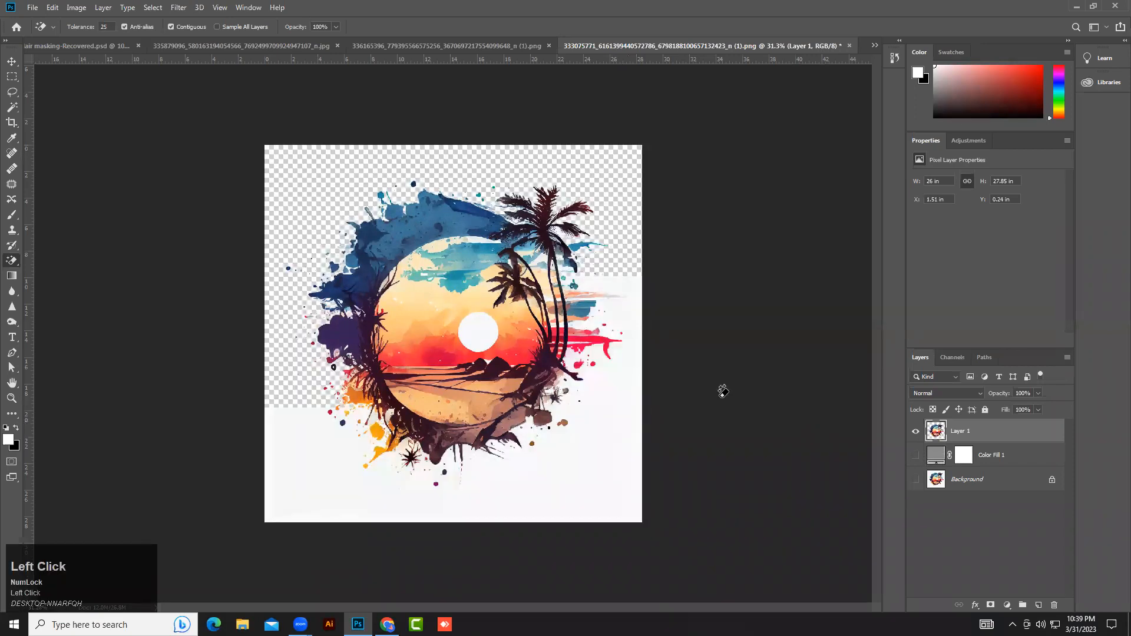
click(916, 480)
click(916, 455)
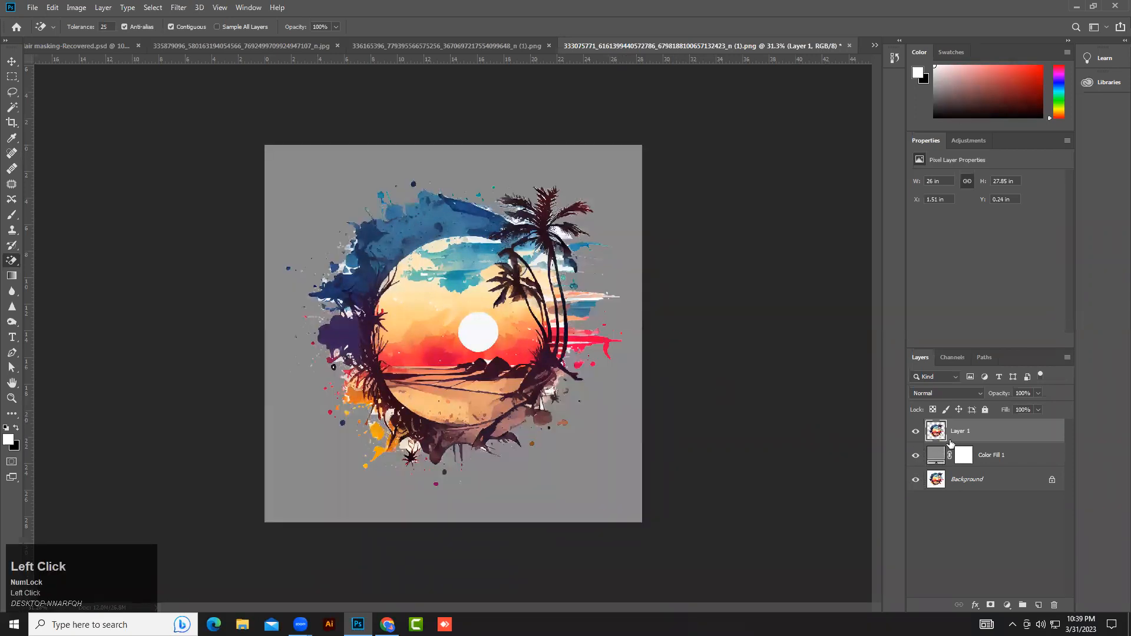
Undo the Magic Eraser deletion and duplicate Layer 1.
key(ctrl+z)
click(12, 61)
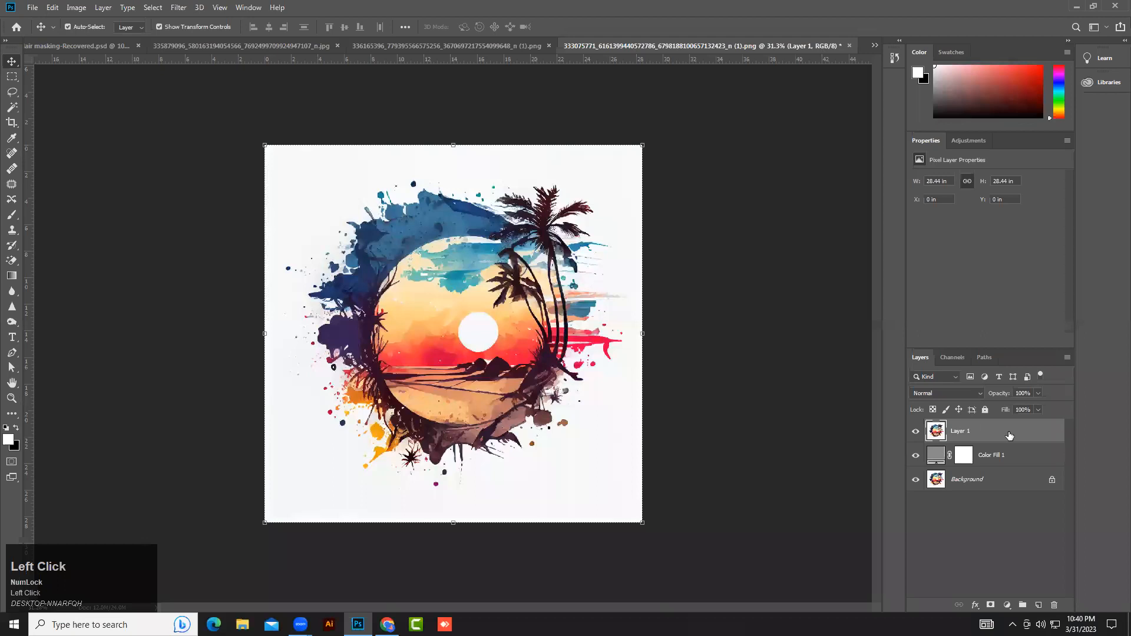
key(ctrl+j)
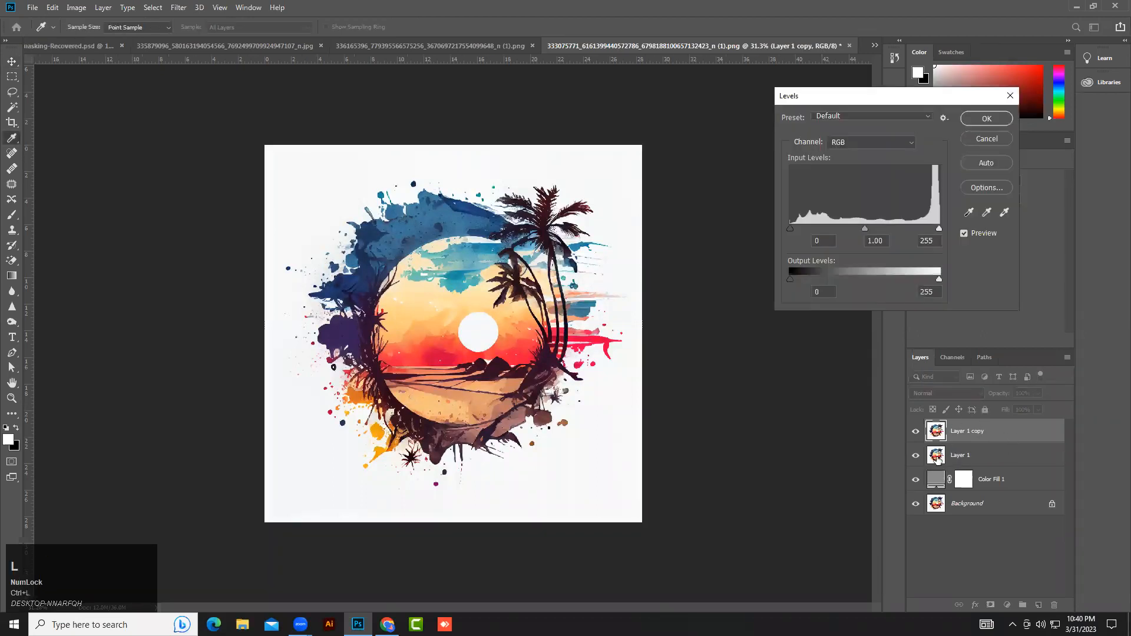
Apply Levels to the duplicate, setting the black input point to 108 and pulling the white input point slightly lower.
drag(792, 233, 847, 232)
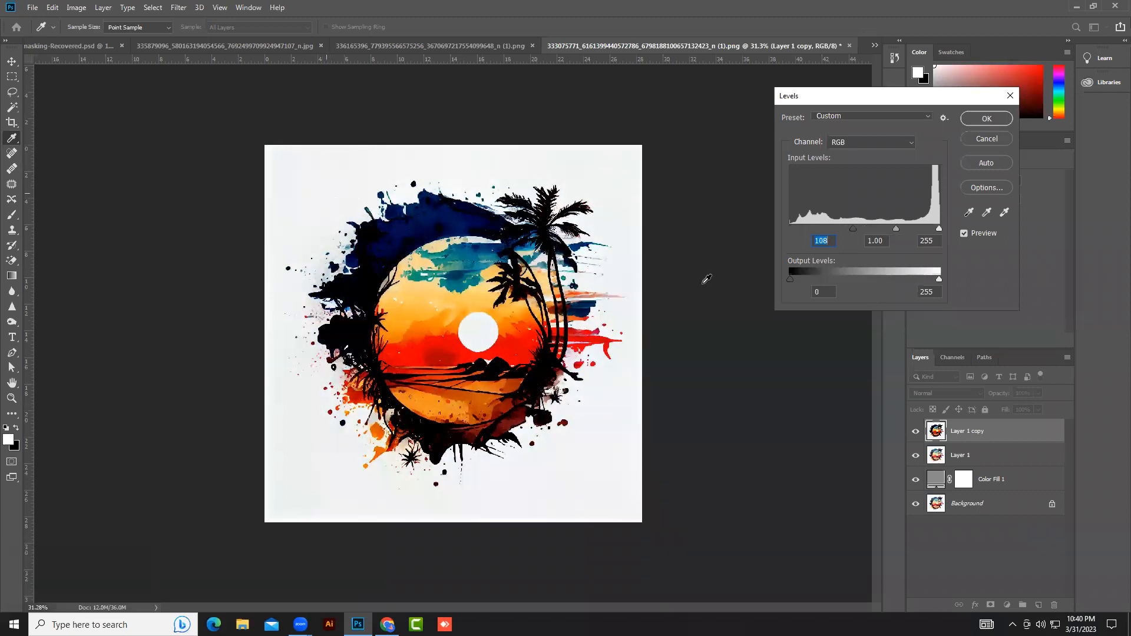
mouse_move(939, 278)
mouse_down()
mouse_move(919, 277)
mouse_move(942, 278)
mouse_up()
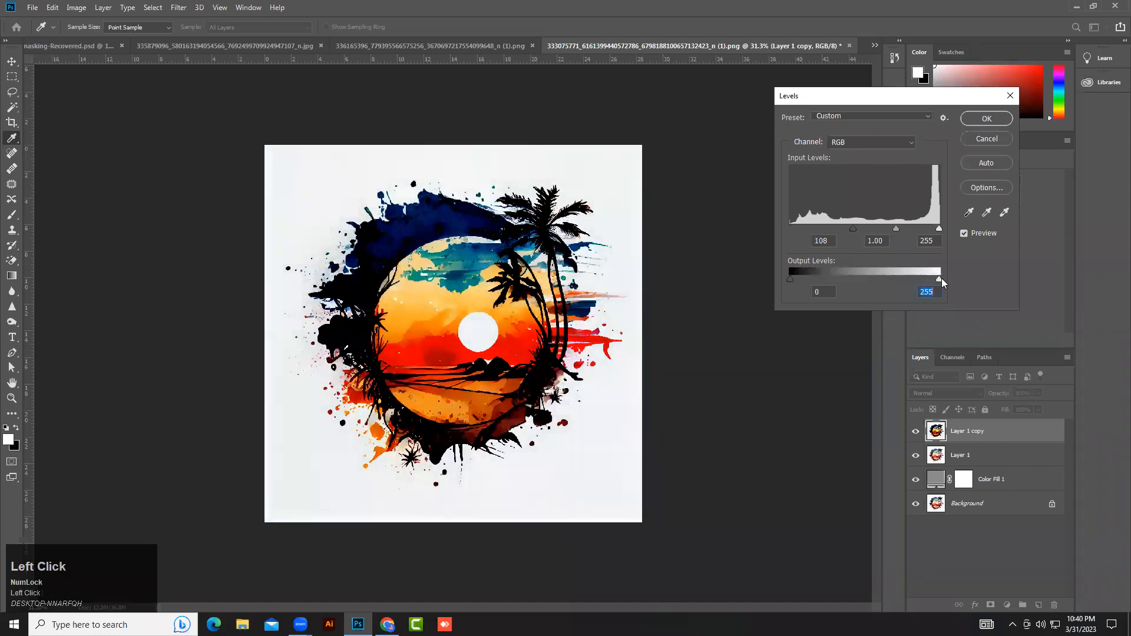
drag(939, 229, 930, 228)
click(987, 118)
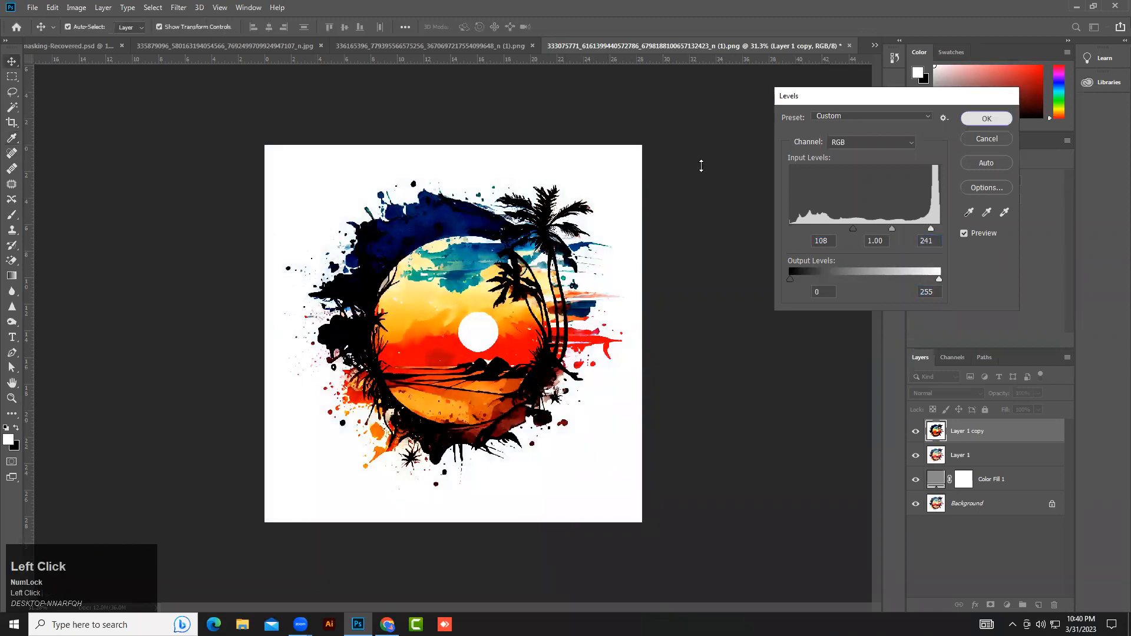
right_click(12, 107)
click(56, 118)
click(294, 207)
key(ctrl+d)
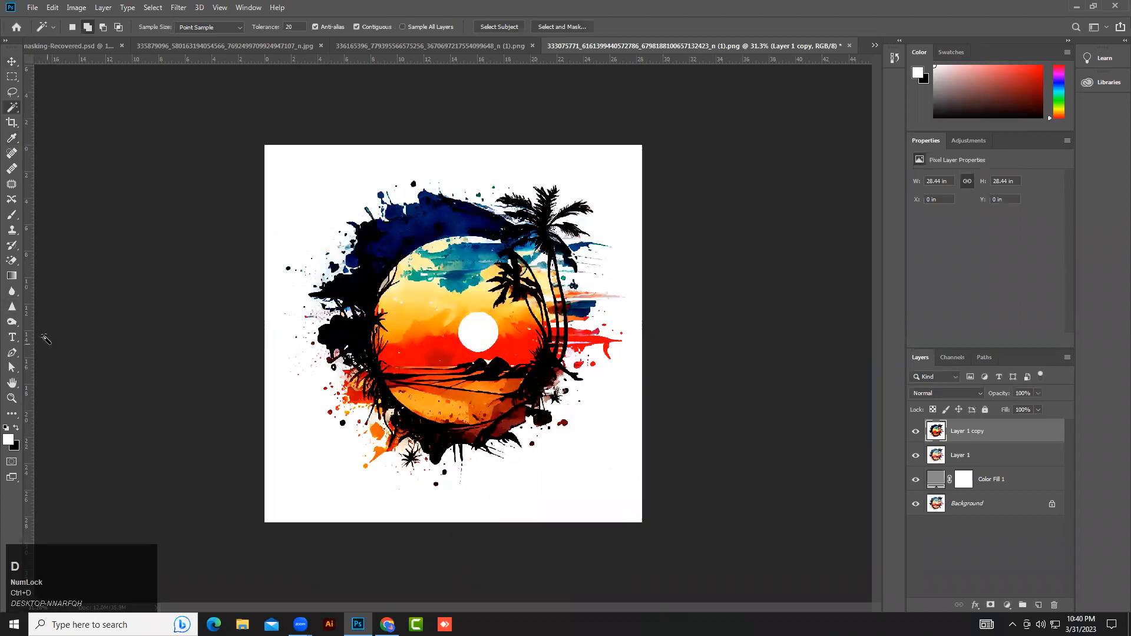
Erase the white background of the levels-adjusted copy with the Magic Eraser.
right_click(12, 260)
click(53, 283)
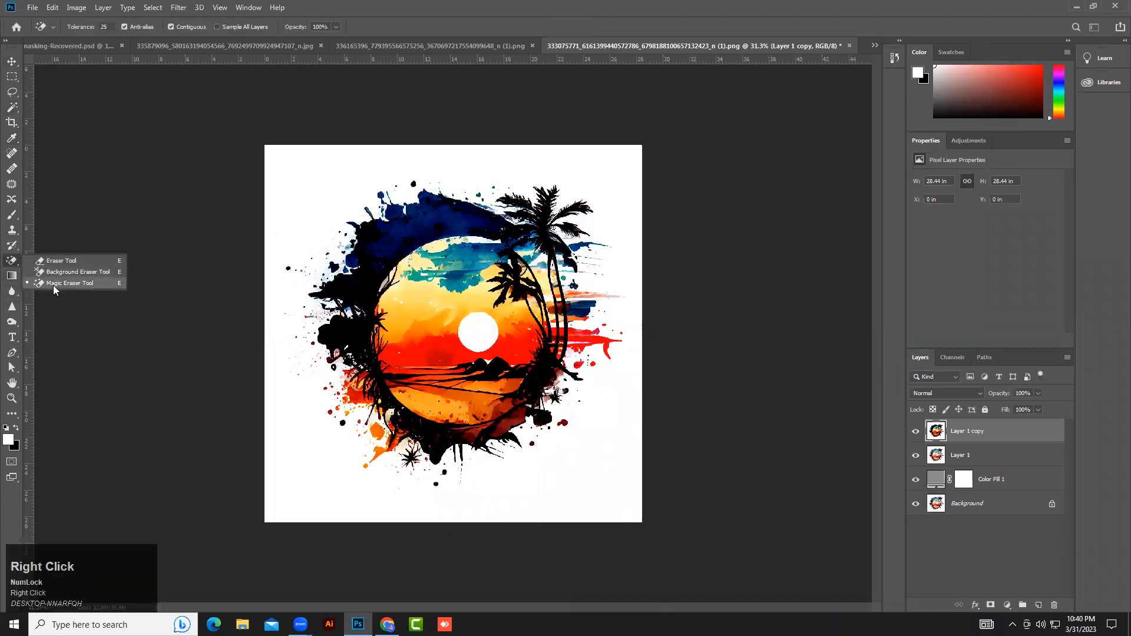
click(53, 283)
click(295, 220)
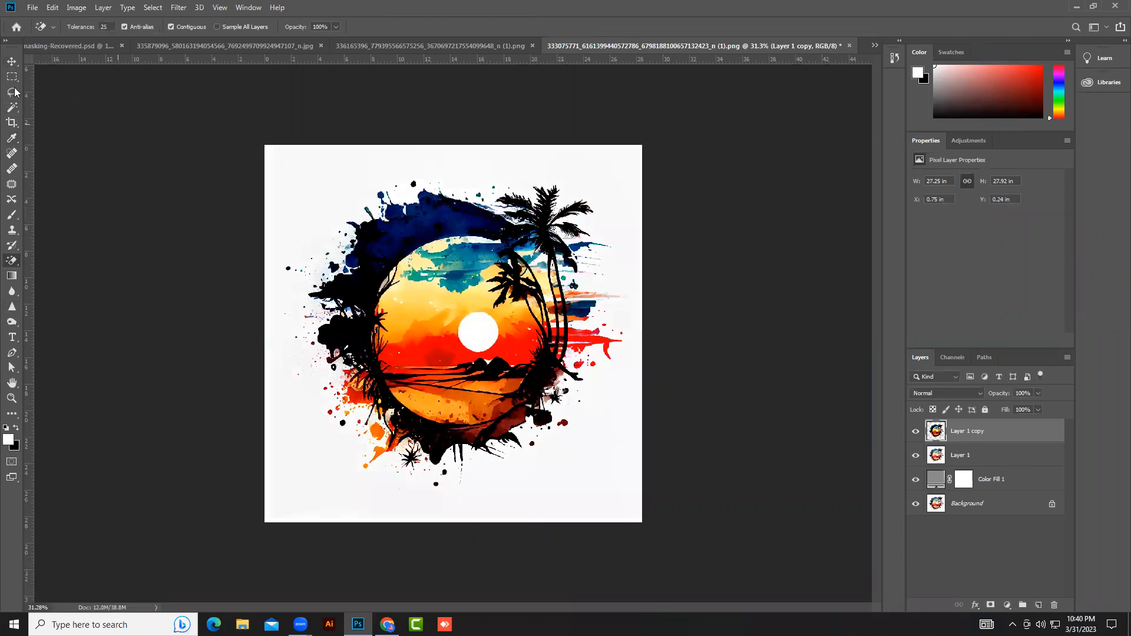
Toggle Layer 1's visibility to preview the adjusted copy's cut-out over the gray fill.
click(12, 61)
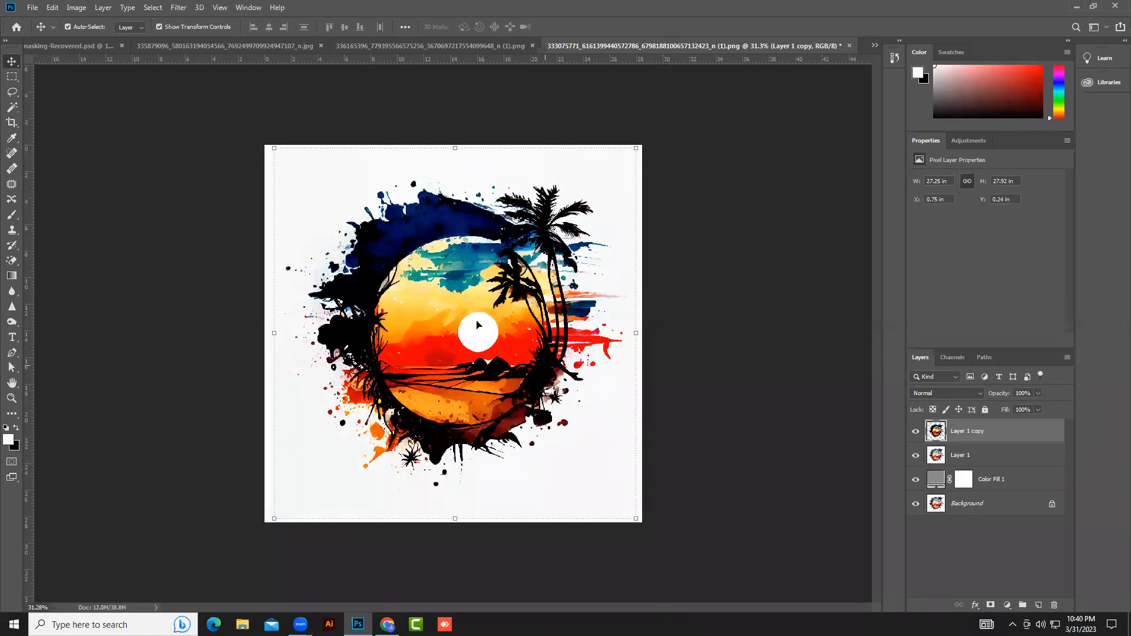
click(916, 455)
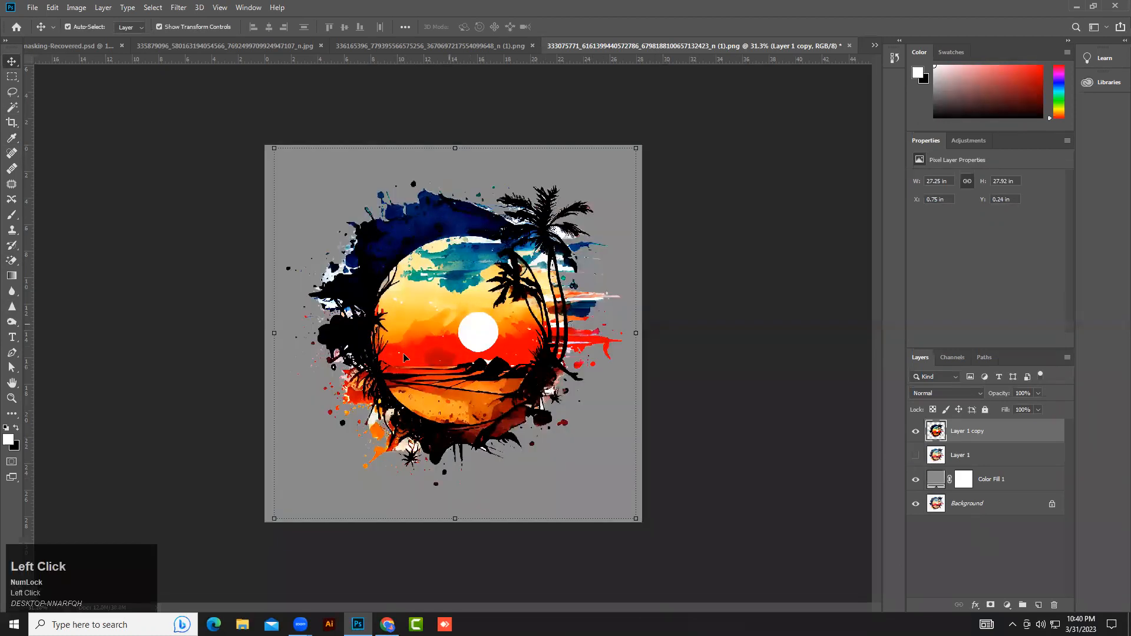
click(476, 357)
click(477, 357)
click(913, 455)
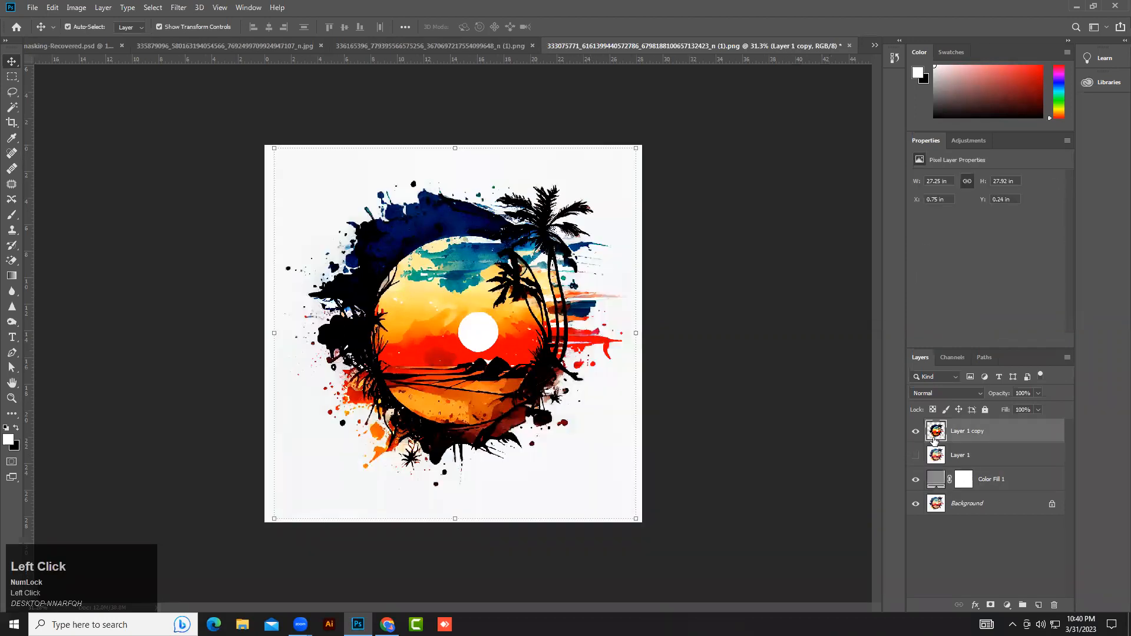
Load the adjusted copy's transparency as a selection and copy that area of Layer 1 to a new layer.
ctrl+click(937, 431)
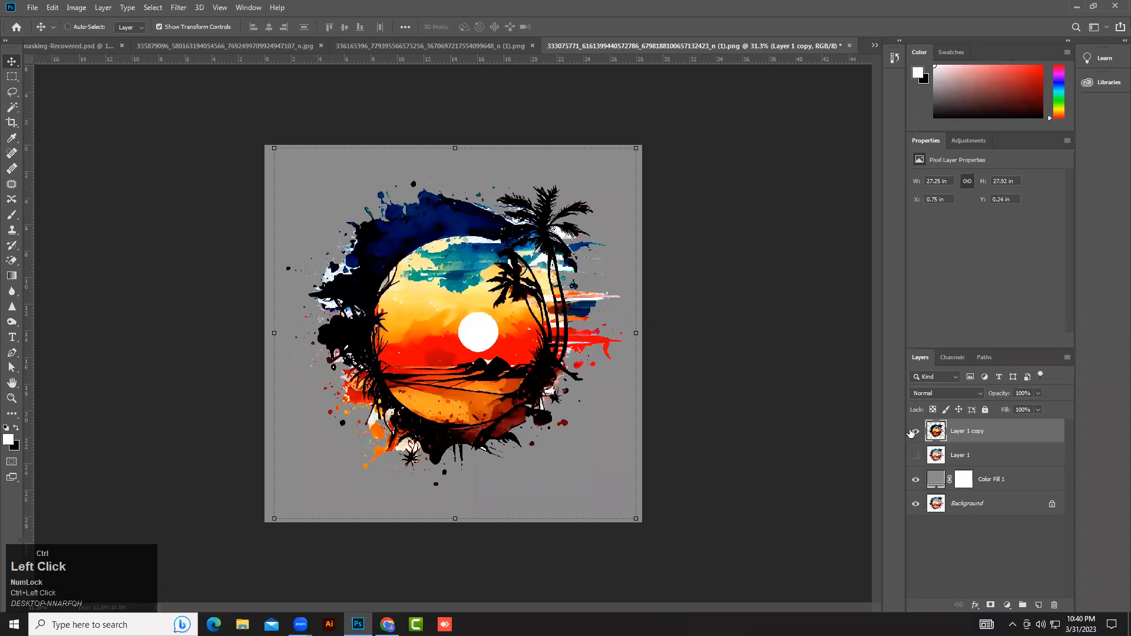
click(916, 456)
click(961, 458)
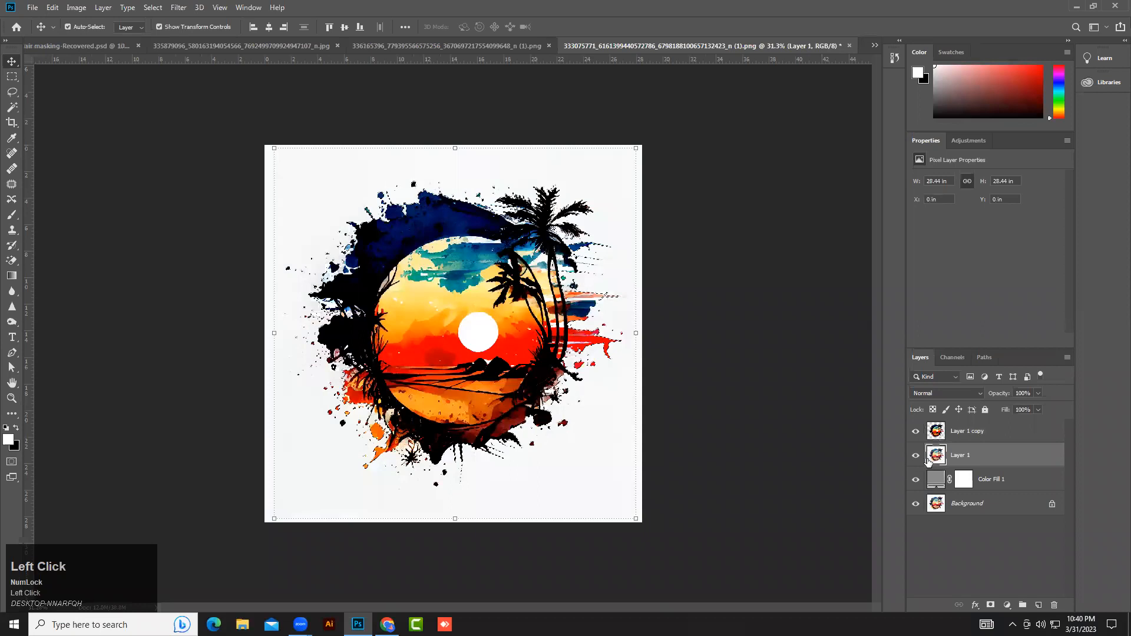
key(ctrl+j)
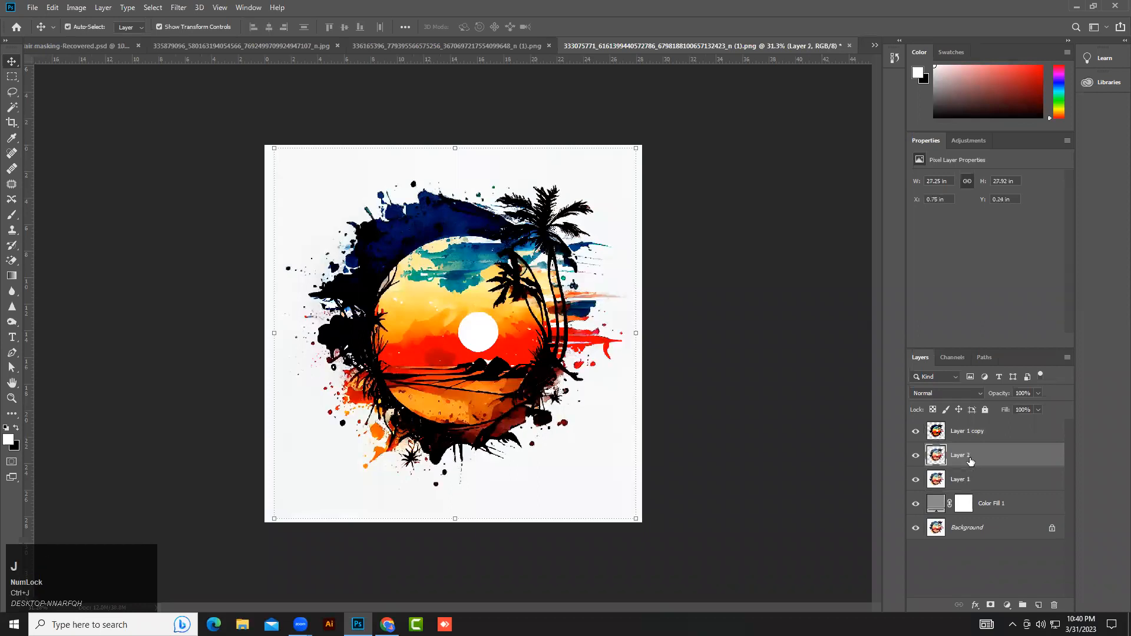
Delete the levels-adjusted copy layer.
click(981, 432)
key(Delete)
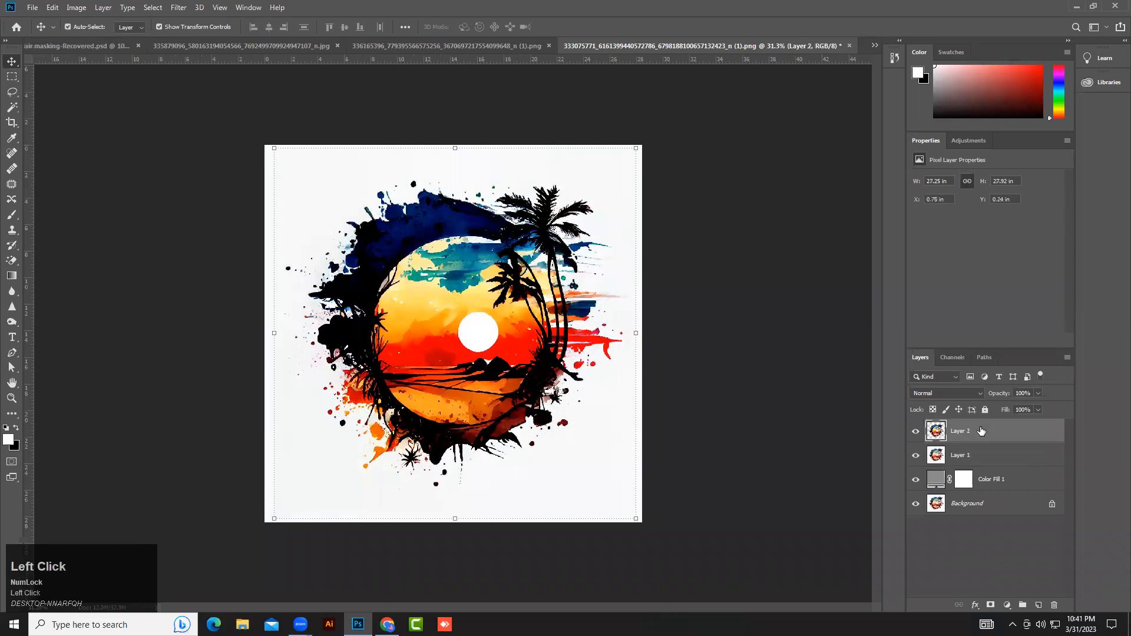
click(853, 440)
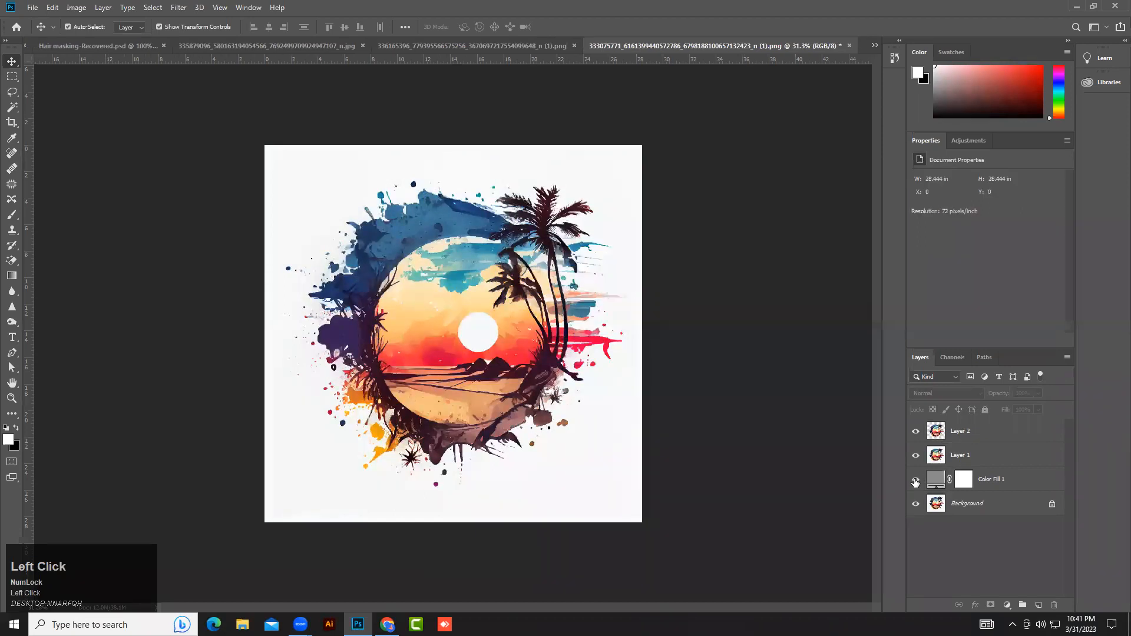
Select Layer 2 and toggle the gray fill layer to check the new cut-out.
click(972, 439)
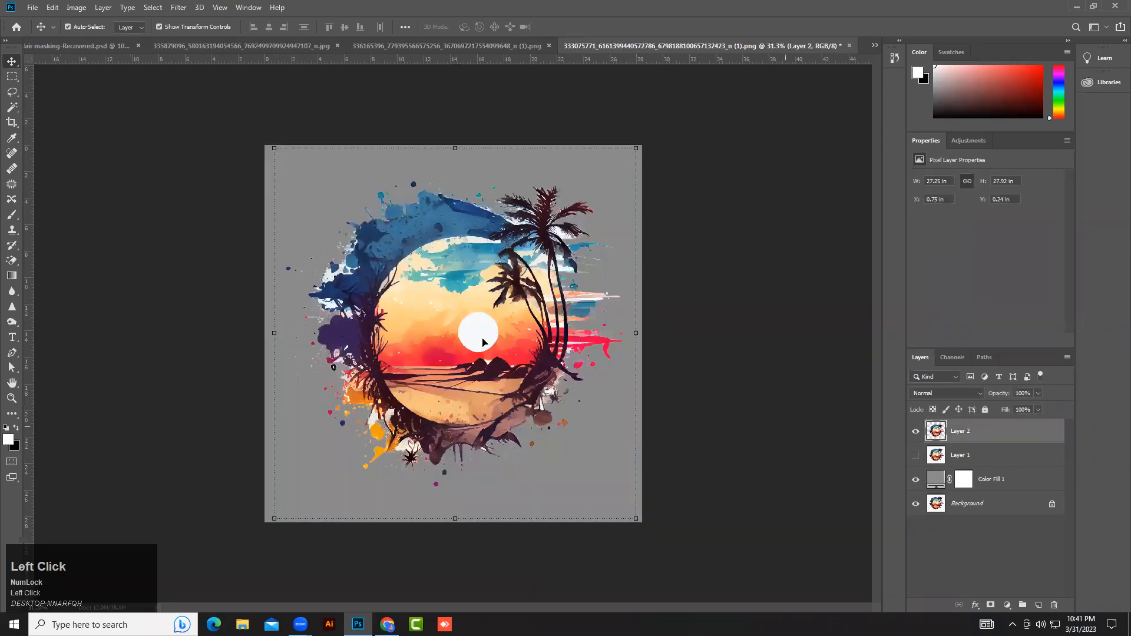
click(553, 481)
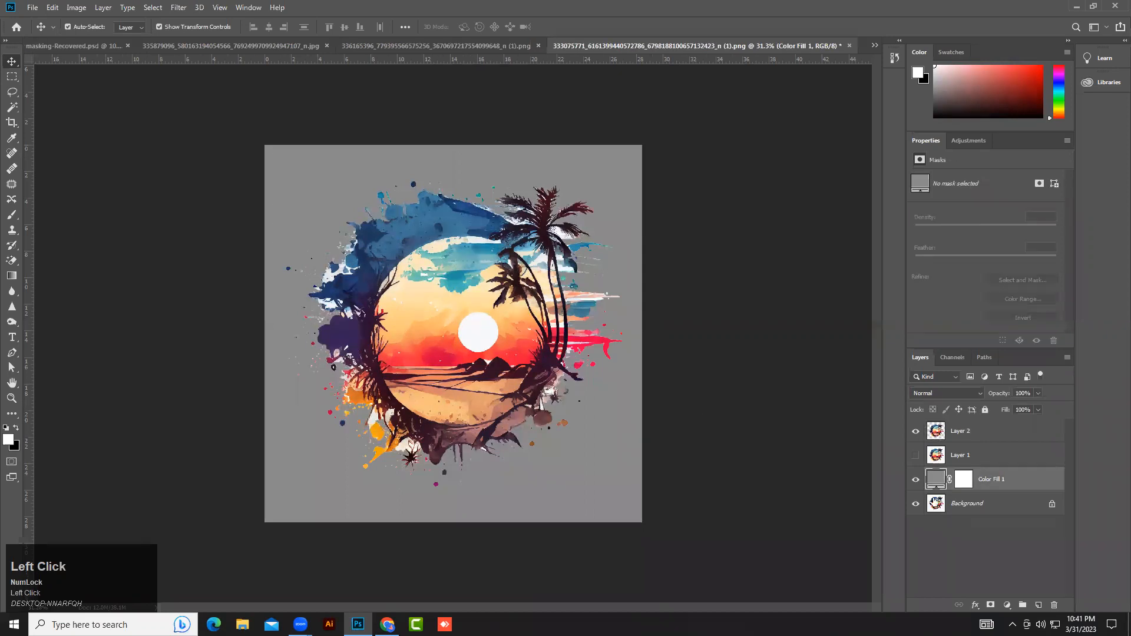
click(915, 483)
click(915, 482)
click(915, 483)
click(915, 481)
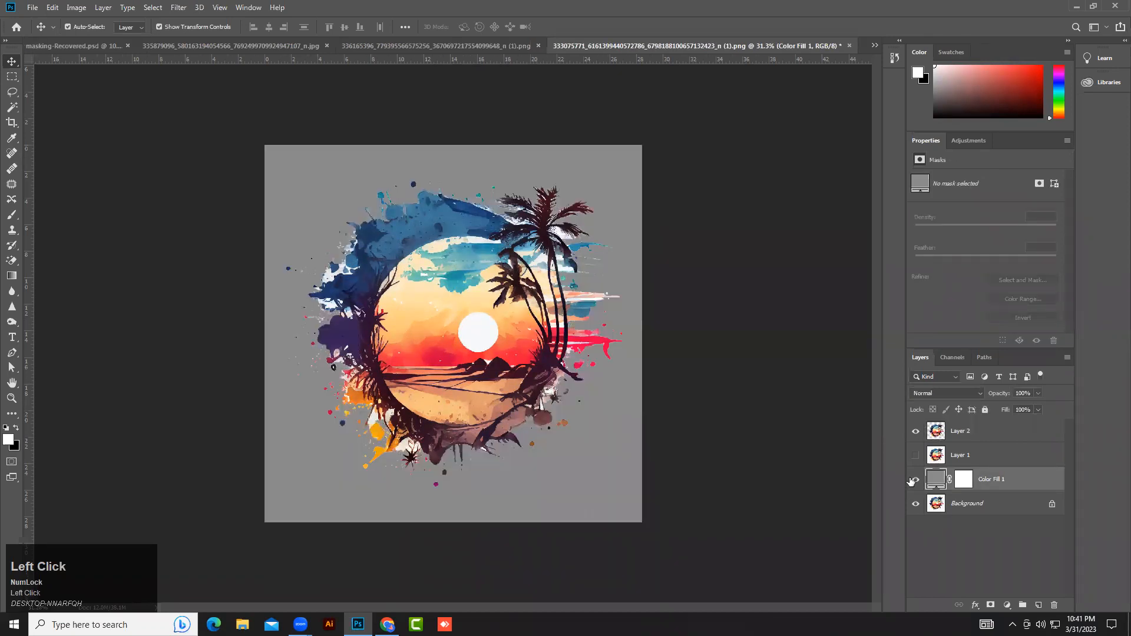
click(778, 368)
Switch to the portrait document, undo its last three changes on Layer 1, and deselect.
click(436, 45)
alt+scroll(490, 348, down, 1)
click(978, 435)
key(ctrl+z)
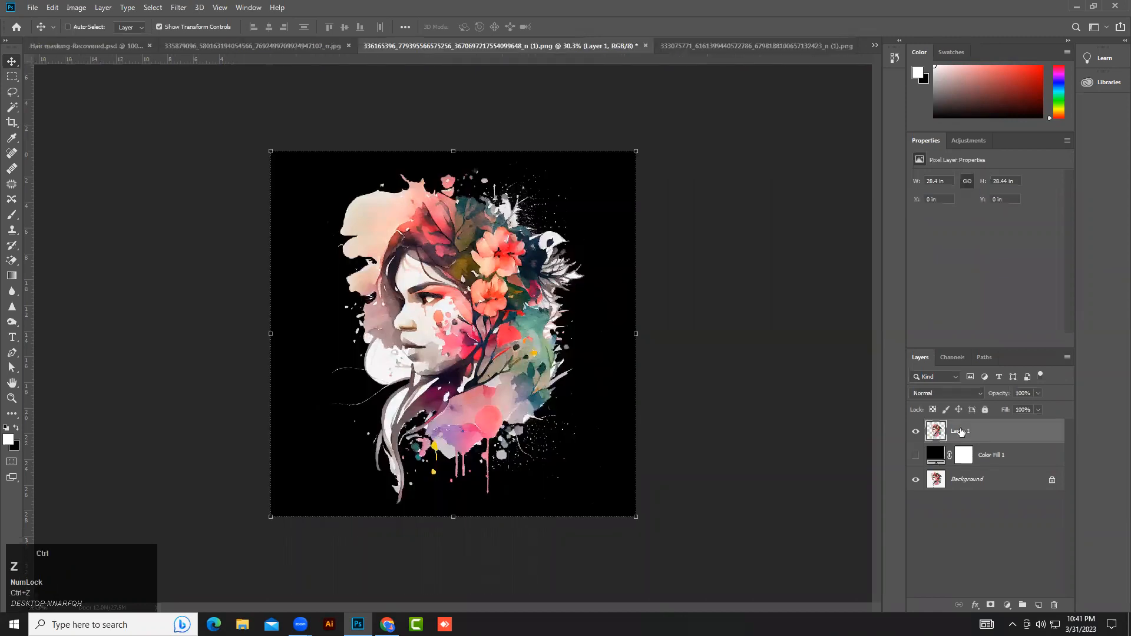
key(ctrl+z)
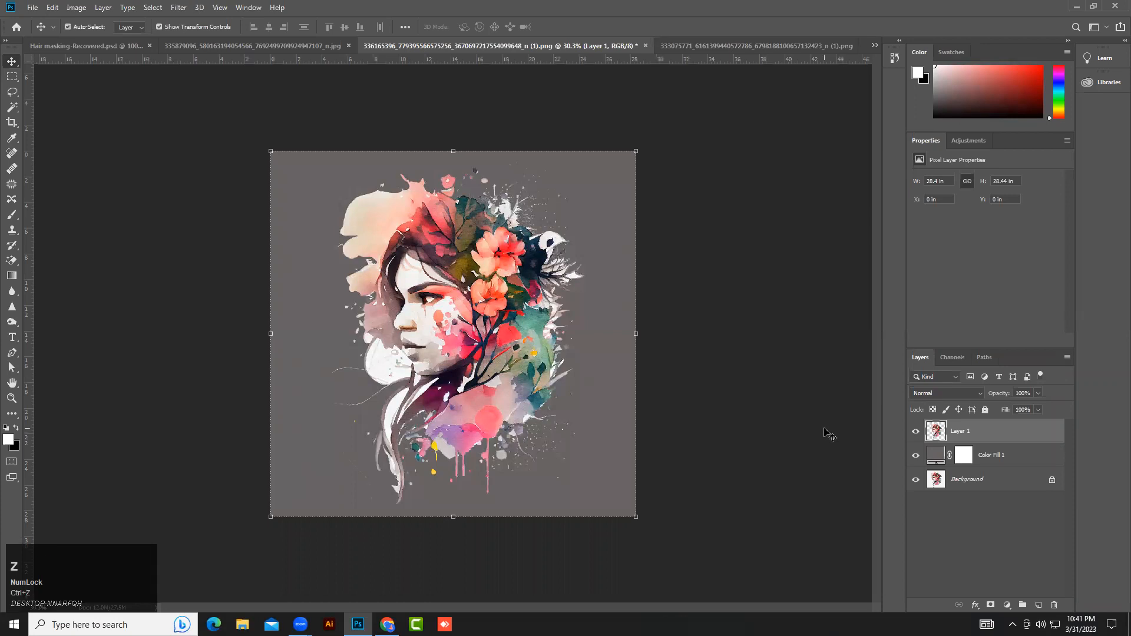
key(ctrl+z)
key(ctrl+d)
click(353, 338)
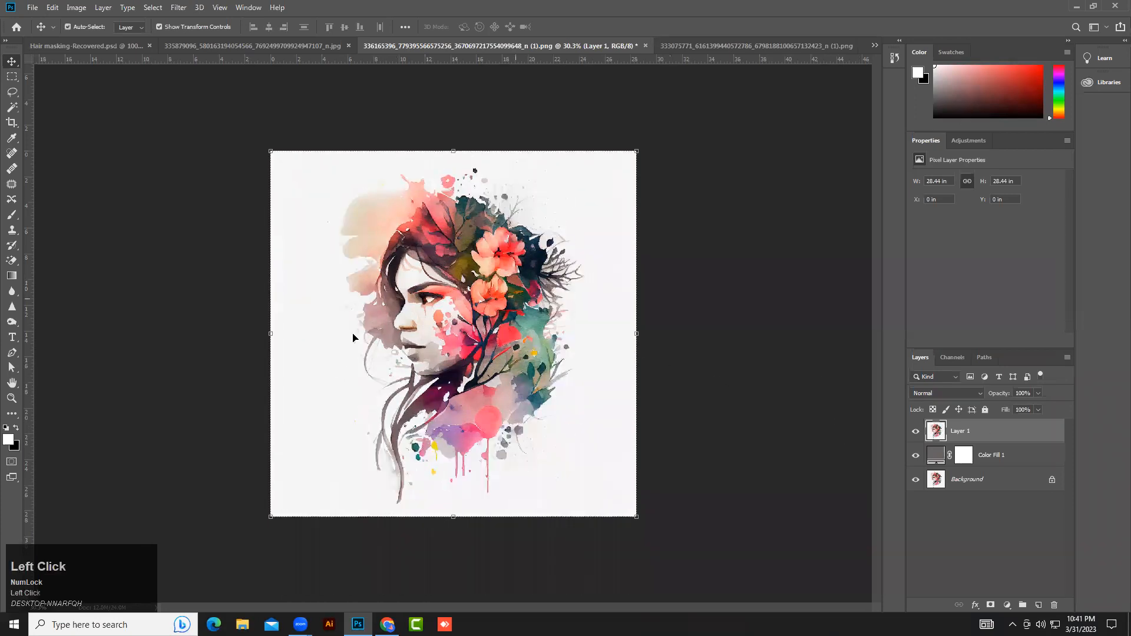
Erase the portrait's white background with the Magic Eraser Tool and undo that erase.
right_click(12, 259)
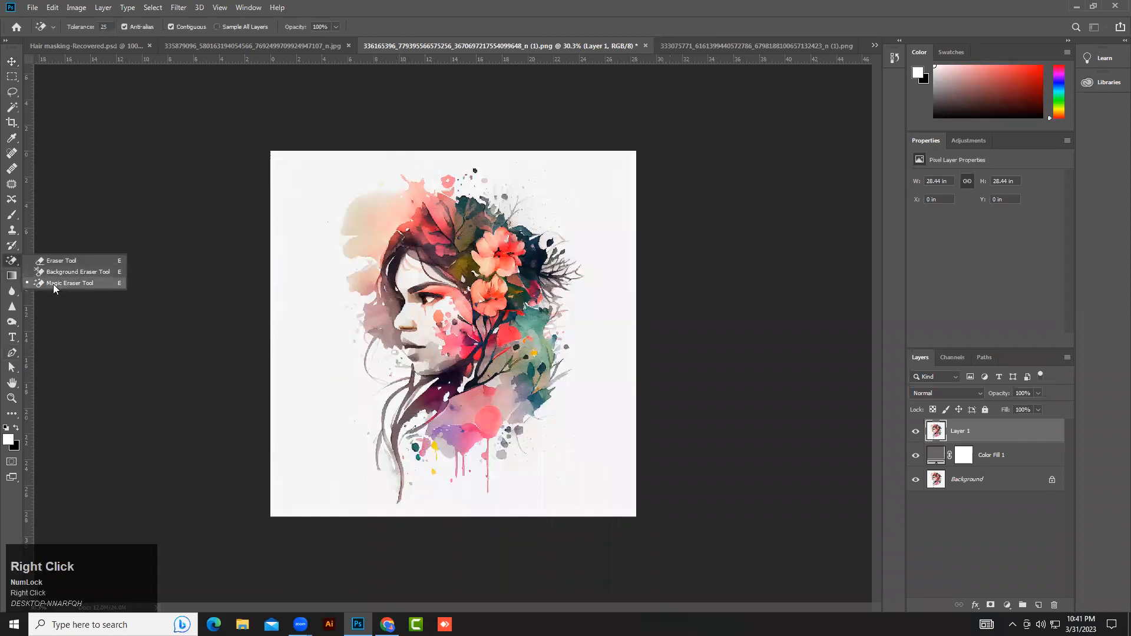
click(83, 283)
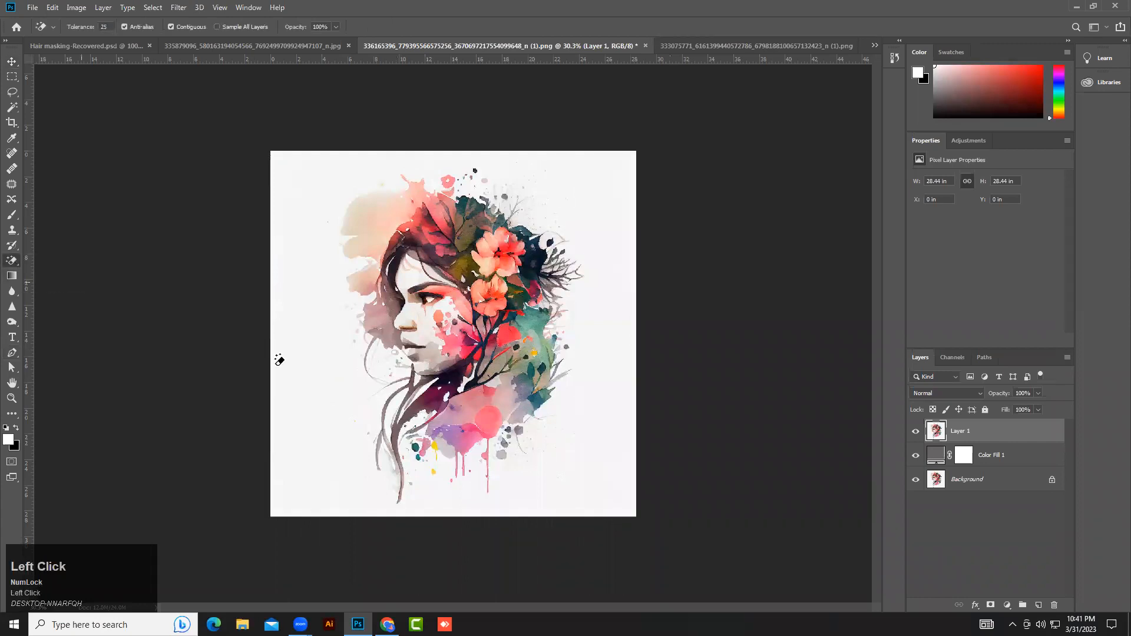
click(315, 364)
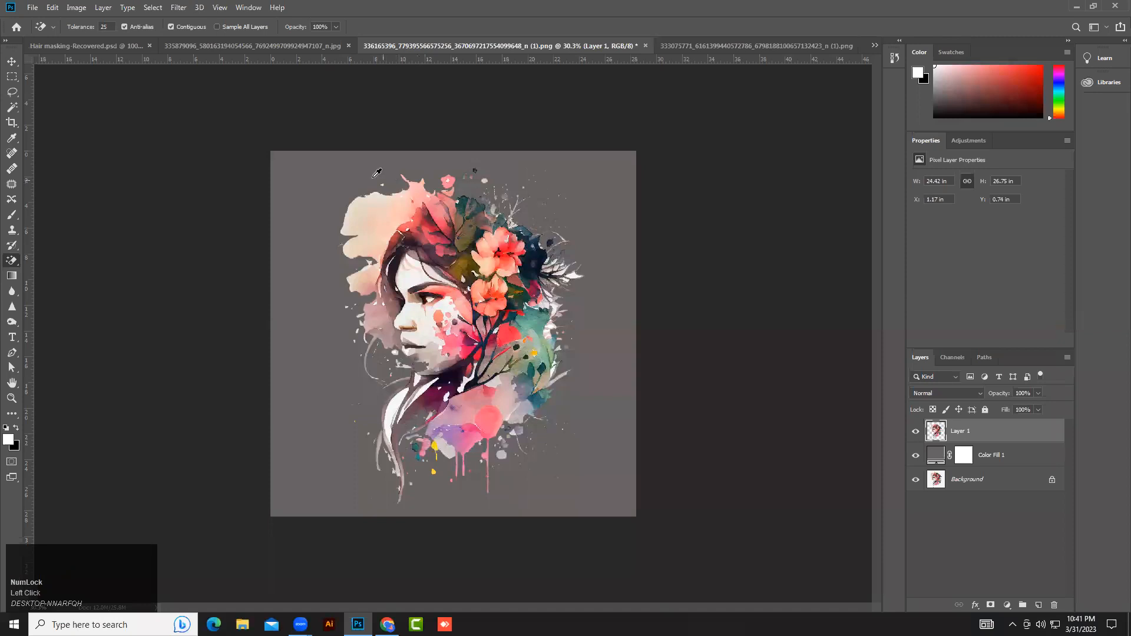
scroll(359, 165, up, 1)
key(ctrl+z)
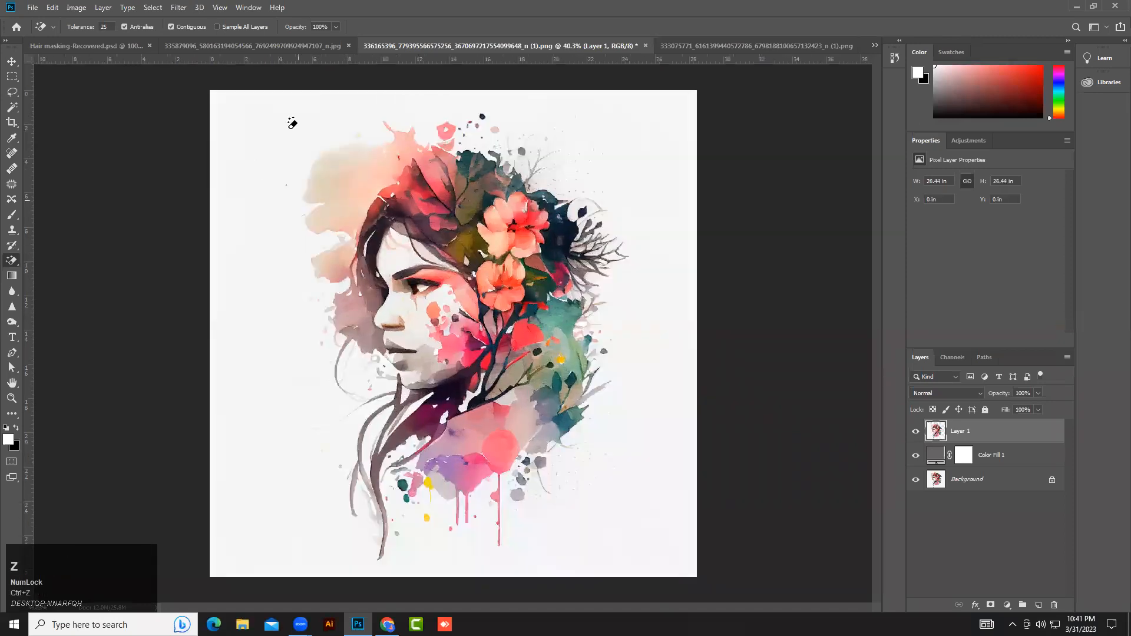
Set the Magic Eraser tolerance to 15 and erase the portrait's white background.
alt+scroll(358, 283, down, 1)
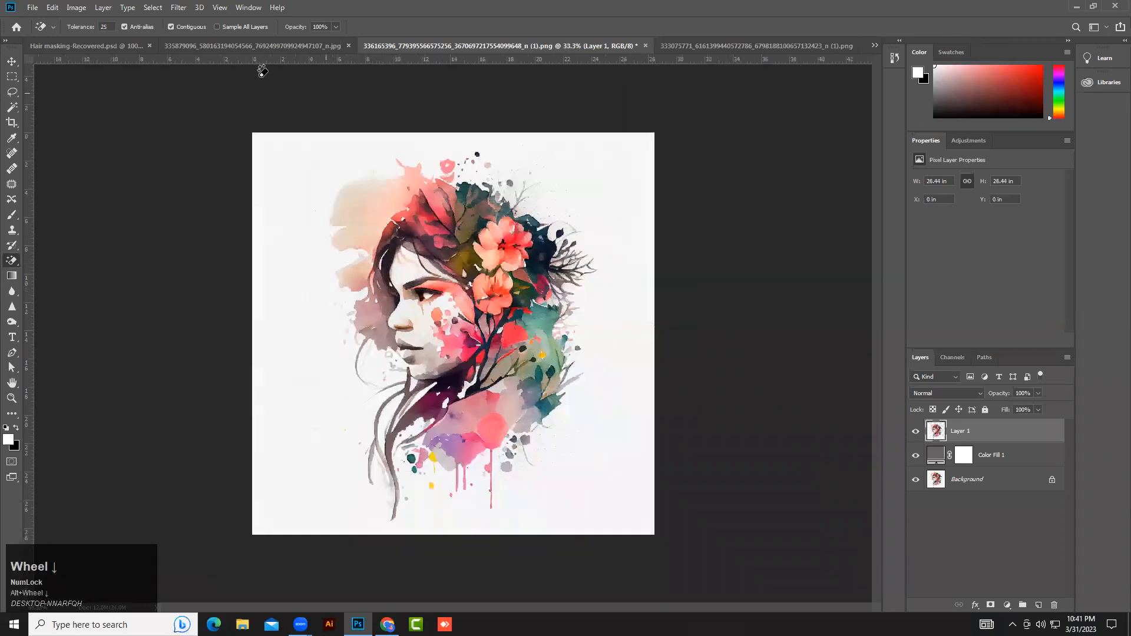
click(101, 27)
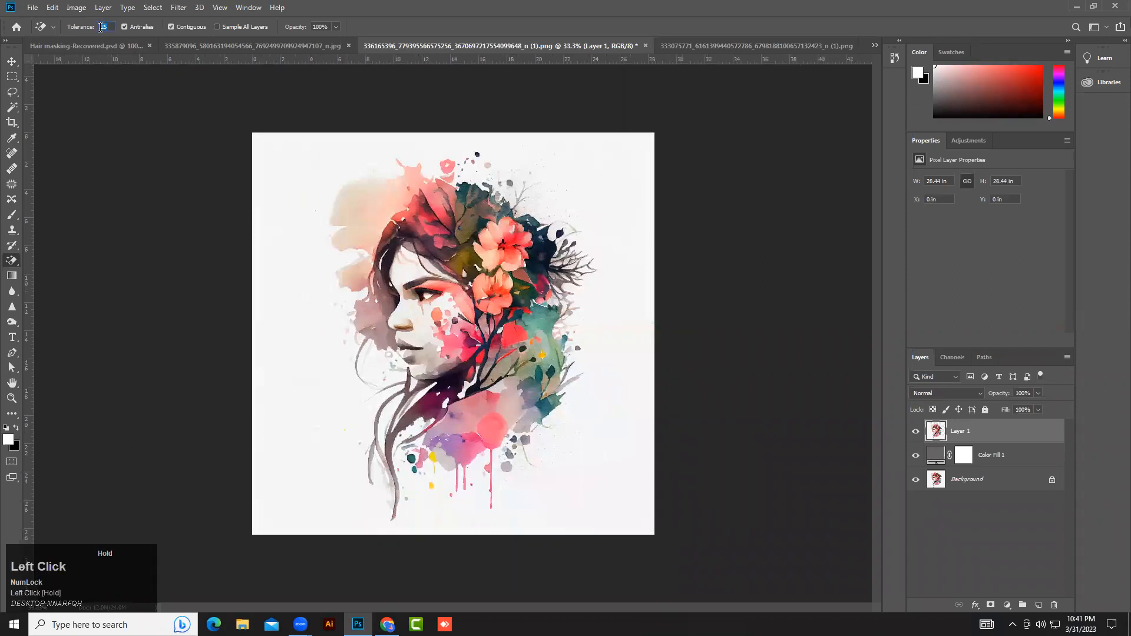
text(15)
click(16, 62)
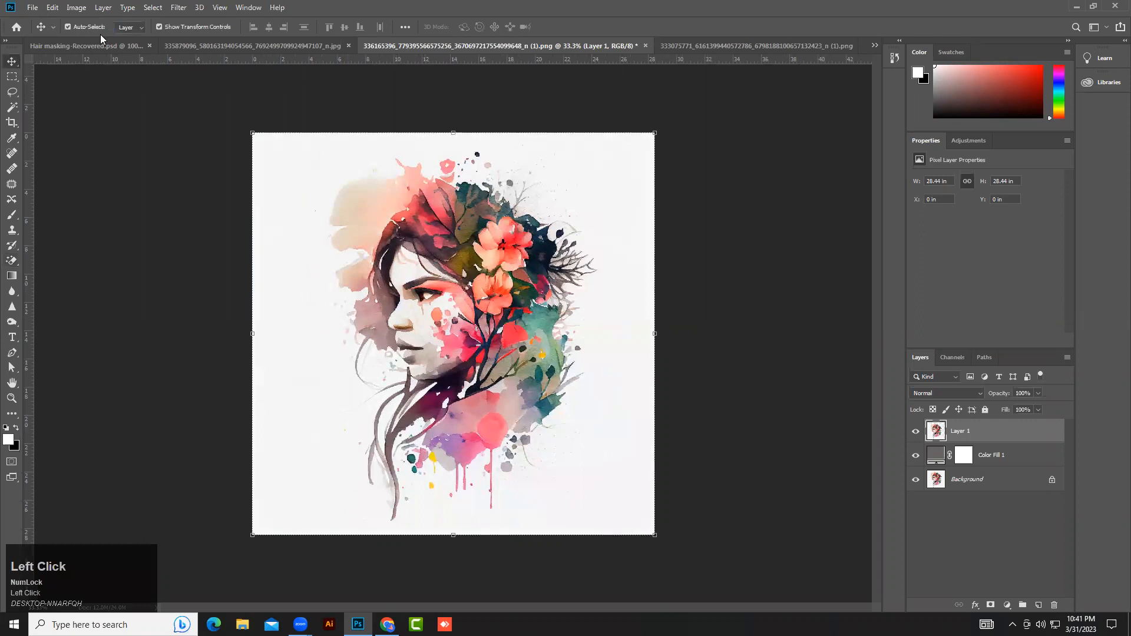
click(12, 261)
click(288, 270)
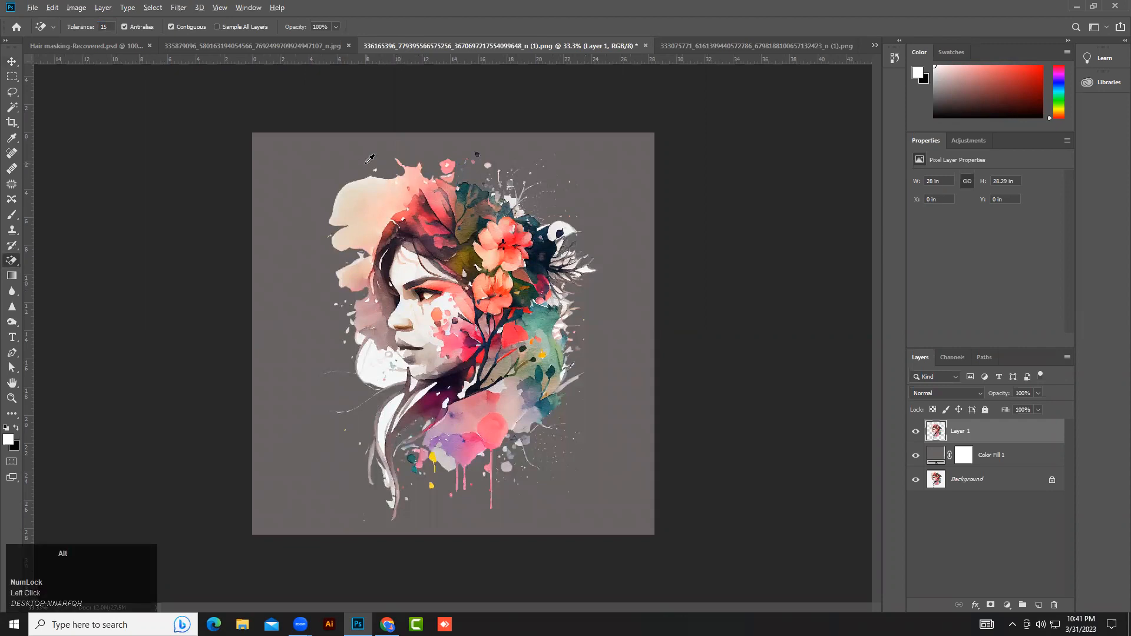
Hide the gray fill and Background layers to view the portrait cut-out on transparency.
scroll(435, 297, up, 2)
click(916, 457)
click(917, 458)
click(917, 458)
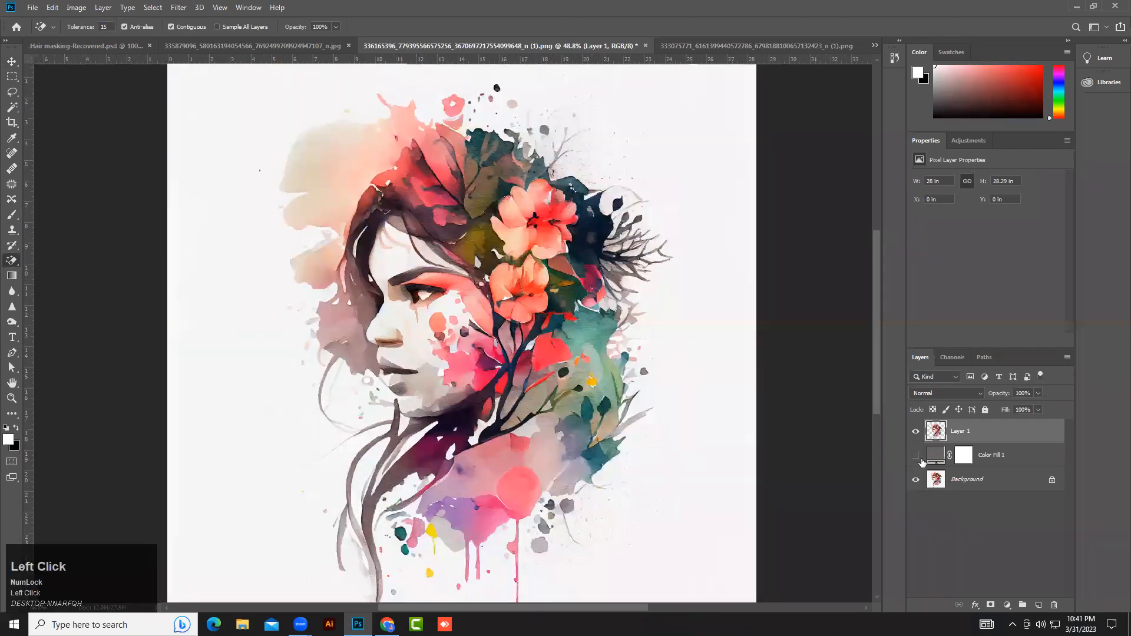
click(916, 480)
scroll(365, 277, down, 3)
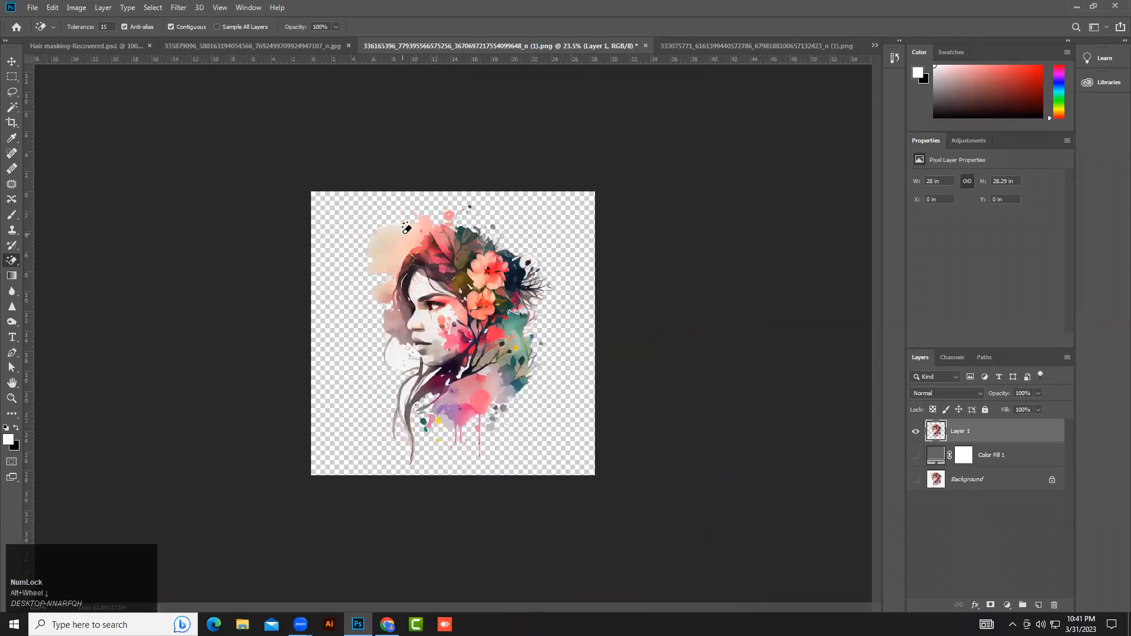
Switch to the Hair masking-Recovered document and view its canvas at different zoom levels.
drag(7, 52, 6, 58)
click(11, 64)
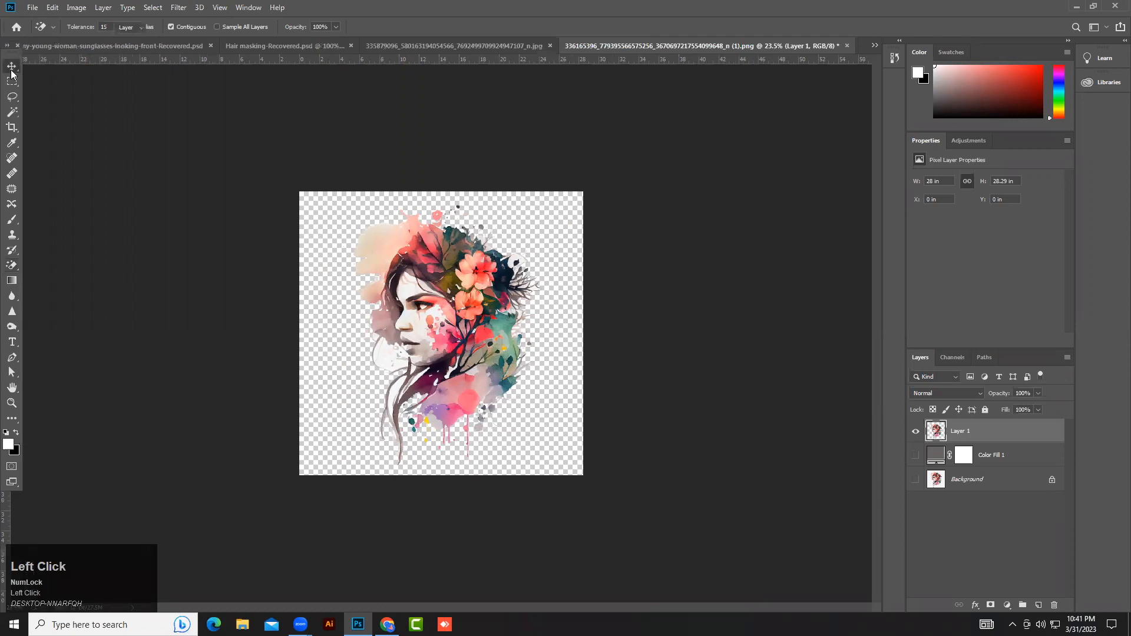
click(340, 263)
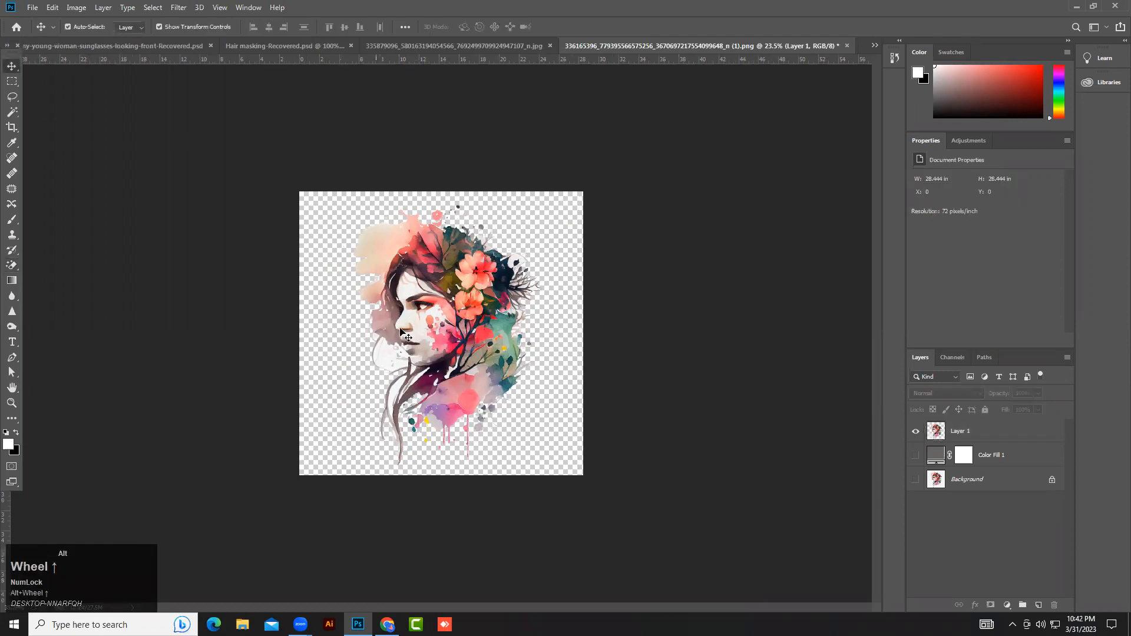
scroll(407, 333, up, 1)
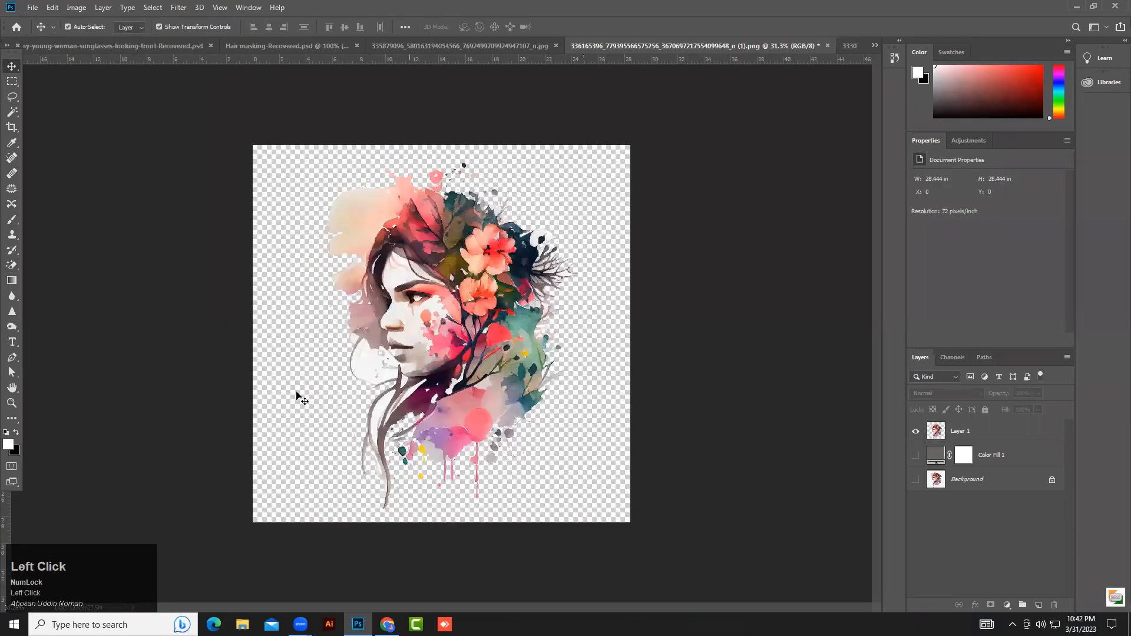
click(301, 47)
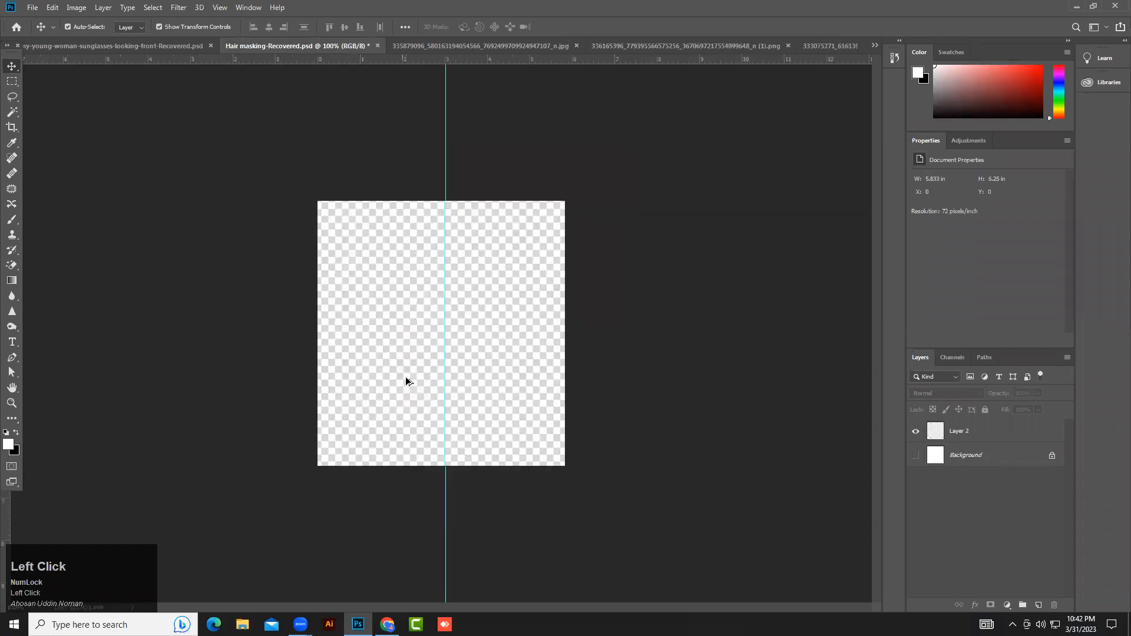
scroll(406, 260, down, 1)
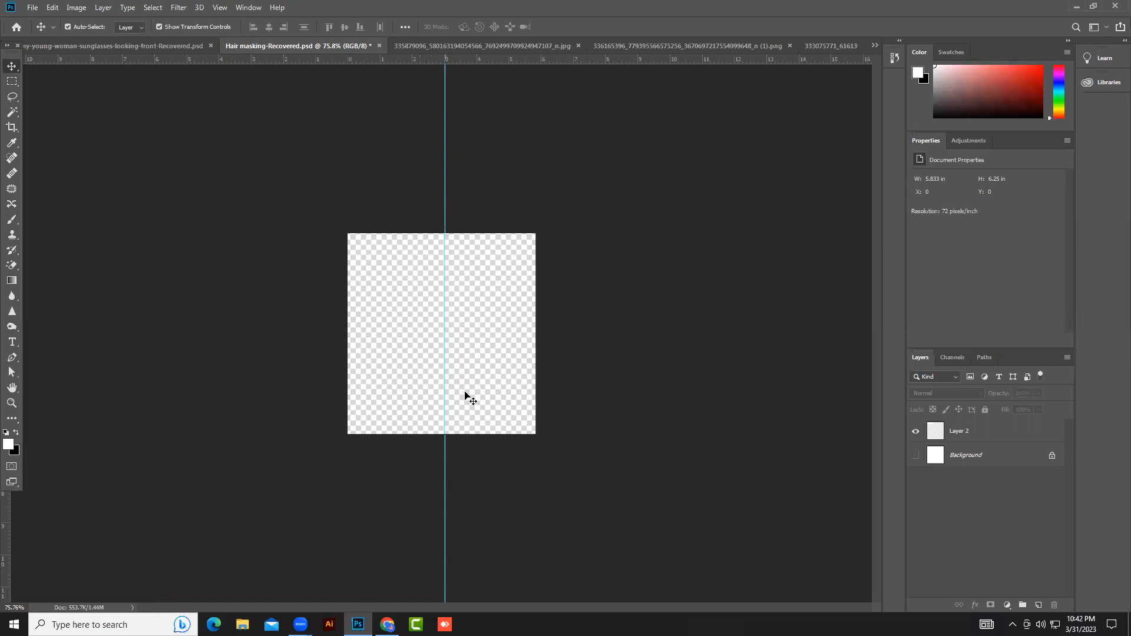
alt+scroll(485, 261, down, 2)
alt+scroll(451, 358, up, 1)
Switch to the sunset document and copy its cut-out layer into the Hair masking-Recovered document.
click(567, 41)
click(737, 47)
click(854, 46)
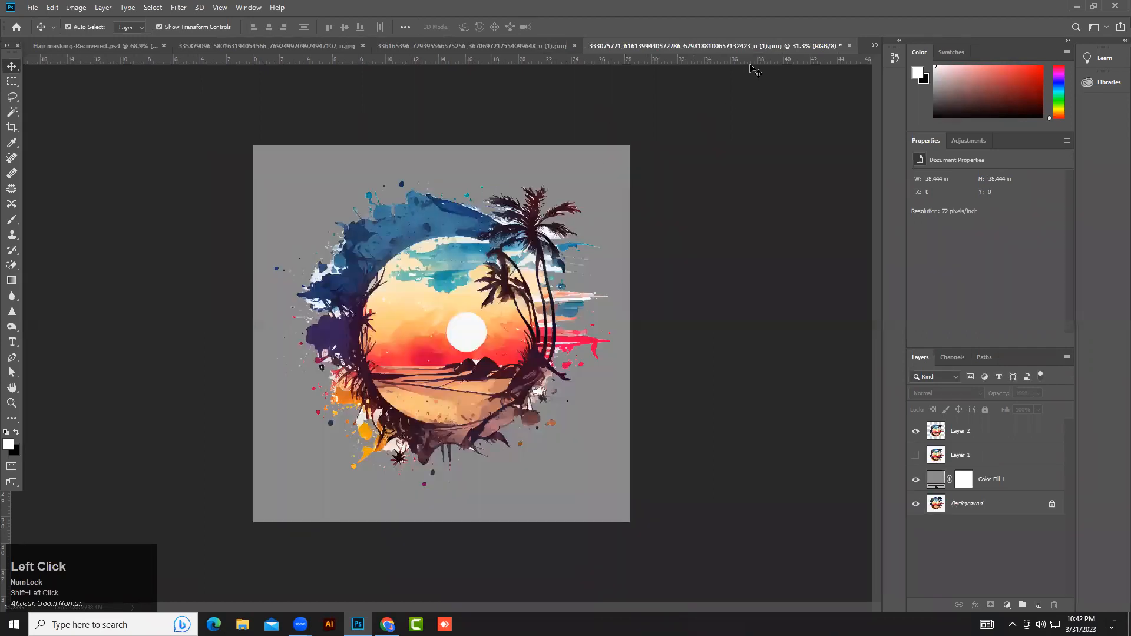
drag(496, 292, 452, 329)
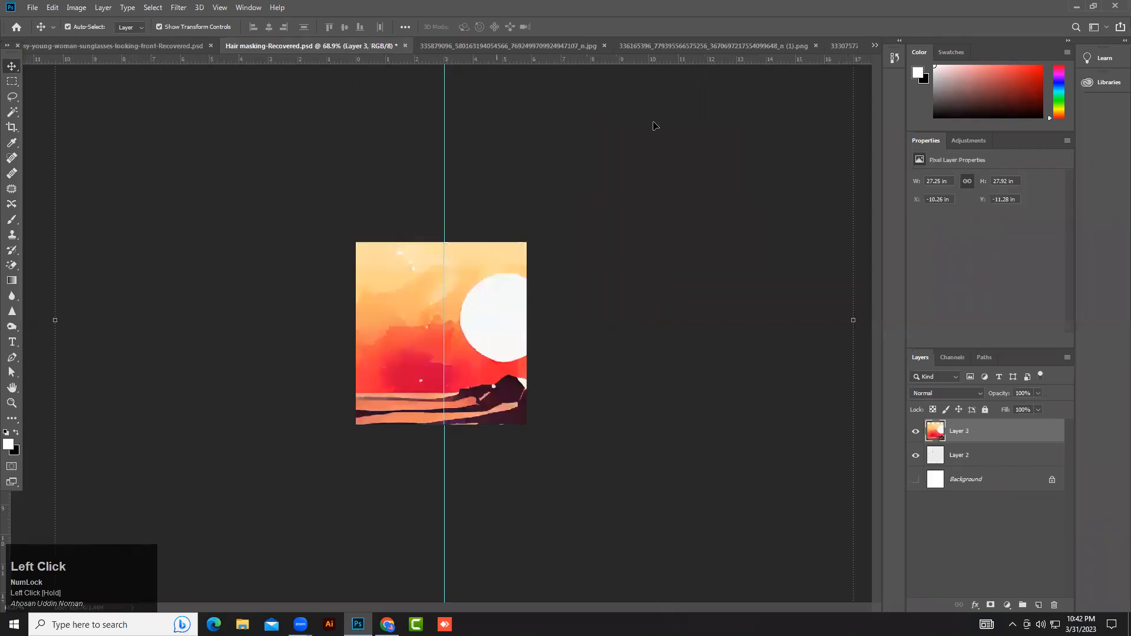
Copy the sunset cut-out layer into the Hair masking-Recovered document a second time.
click(845, 45)
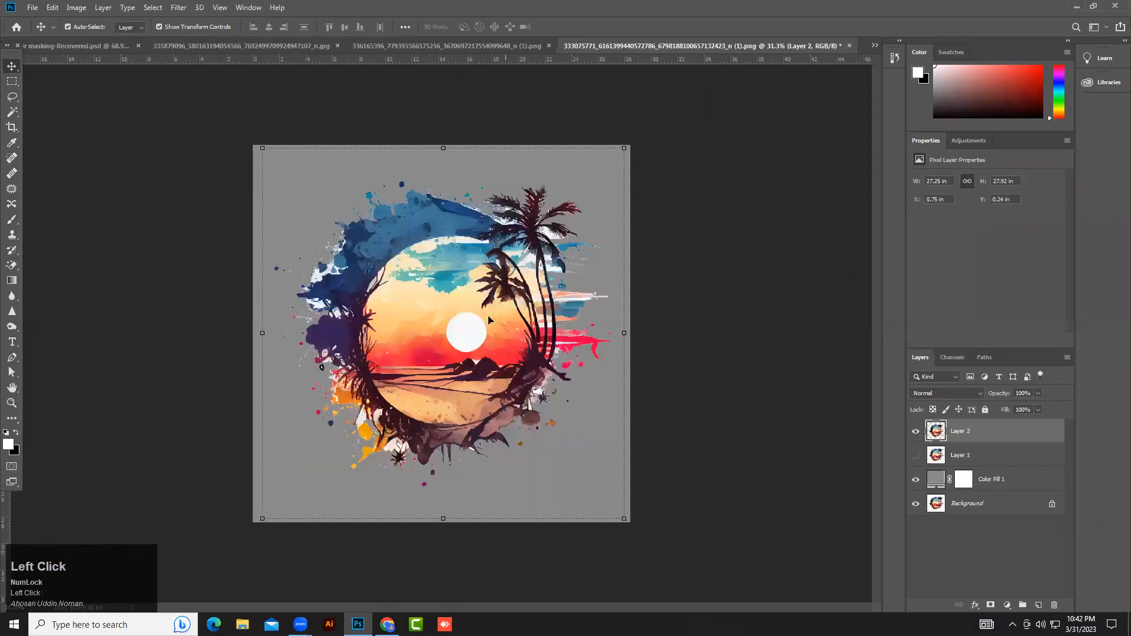
drag(531, 282, 250, 42)
drag(117, 48, 496, 344)
scroll(498, 344, down, 7)
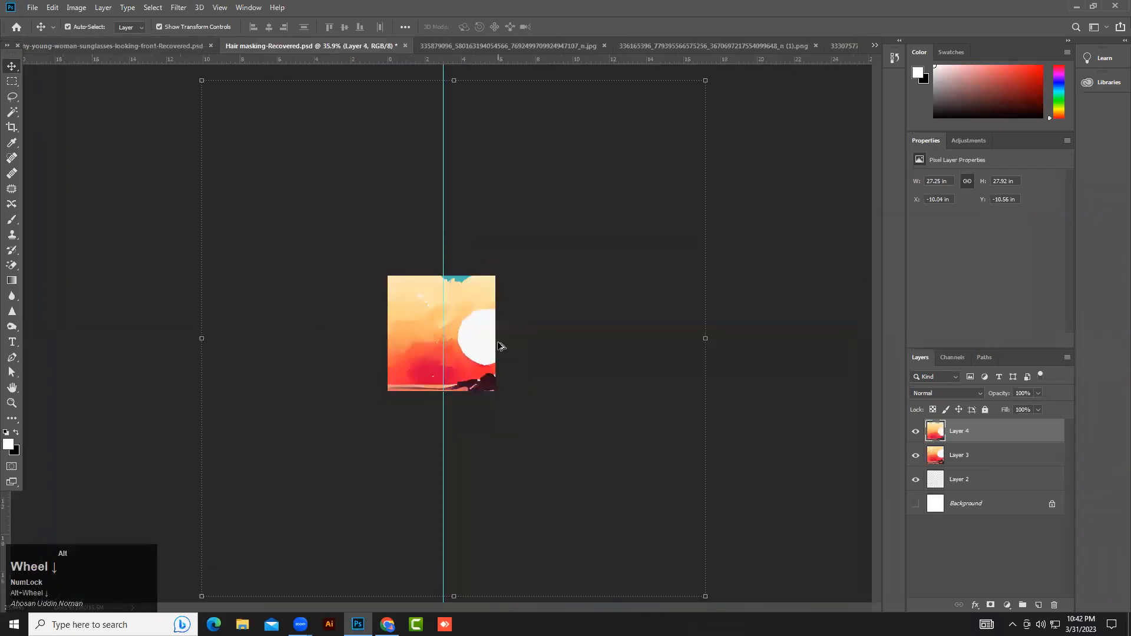
Select both sunset layers and scale them together to about 4.8 by 5.2 in, centred on the canvas.
drag(649, 228, 235, 492)
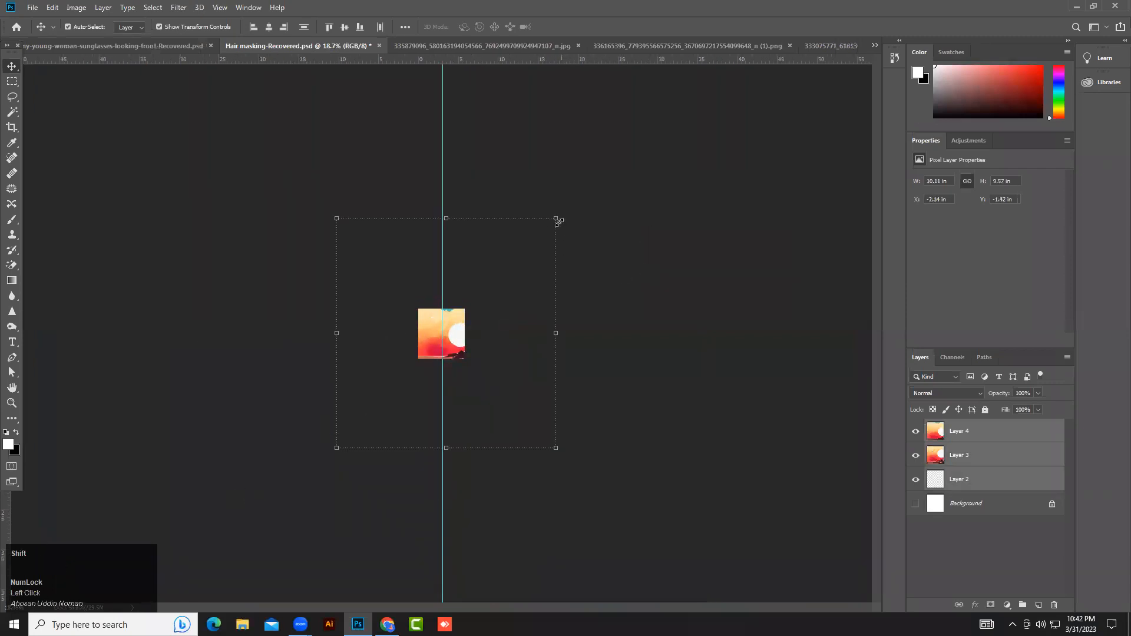
click(961, 456)
shift+click(960, 431)
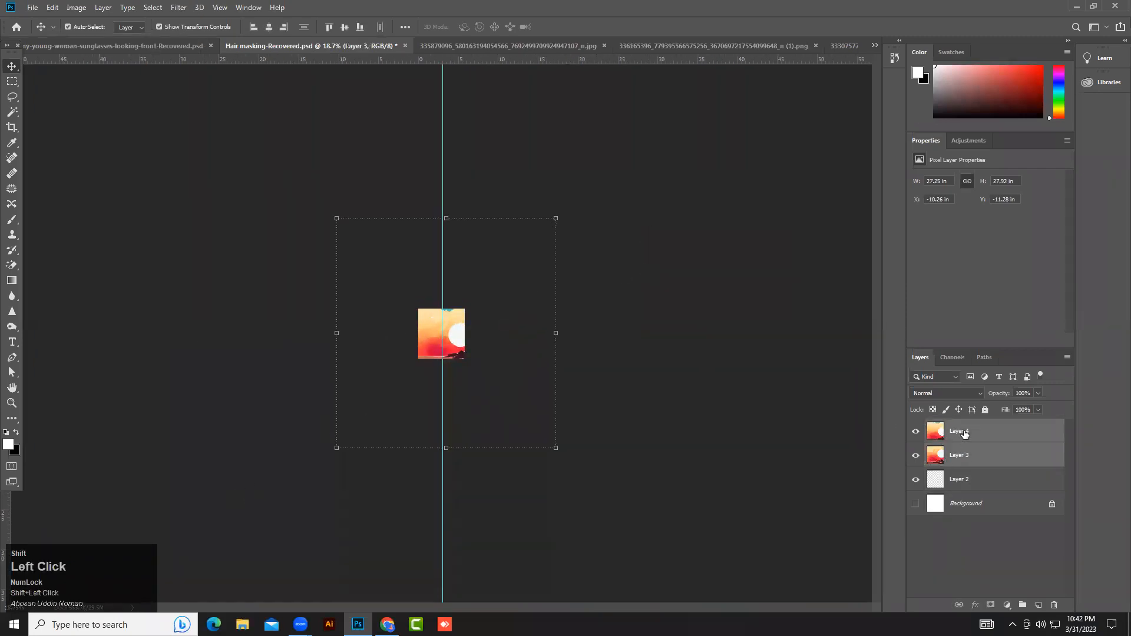
drag(555, 219, 394, 387)
drag(376, 434, 451, 361)
drag(441, 313, 441, 325)
drag(444, 351, 443, 337)
click(563, 30)
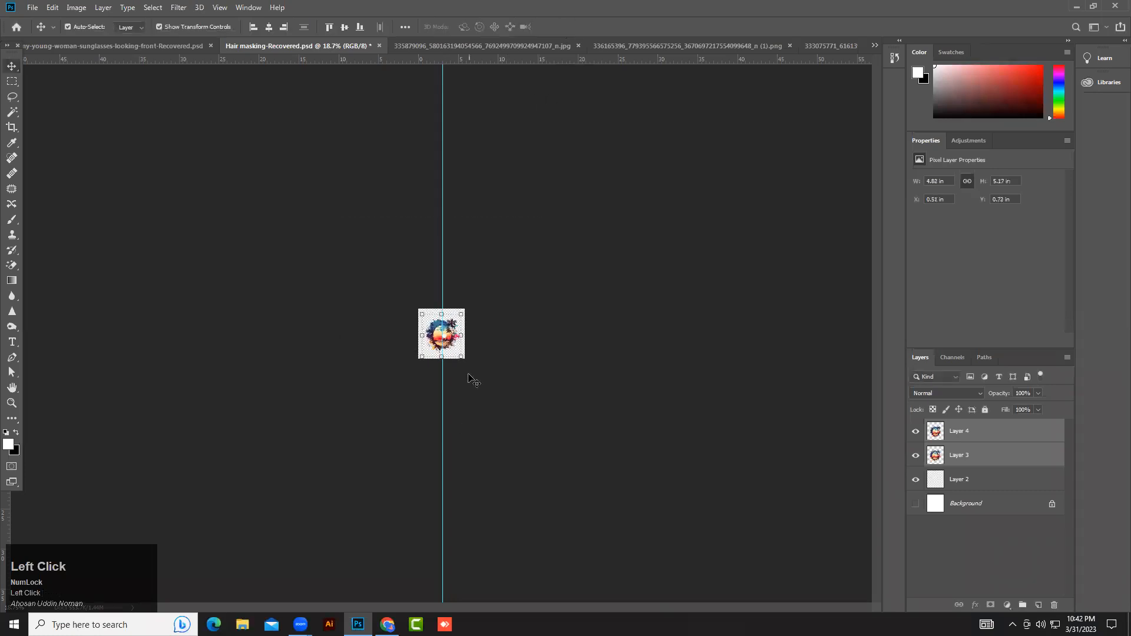
Group the two sunset layers, Layer 3 and Layer 4, into a new group.
click(387, 401)
scroll(405, 321, up, 3)
scroll(442, 334, up, 3)
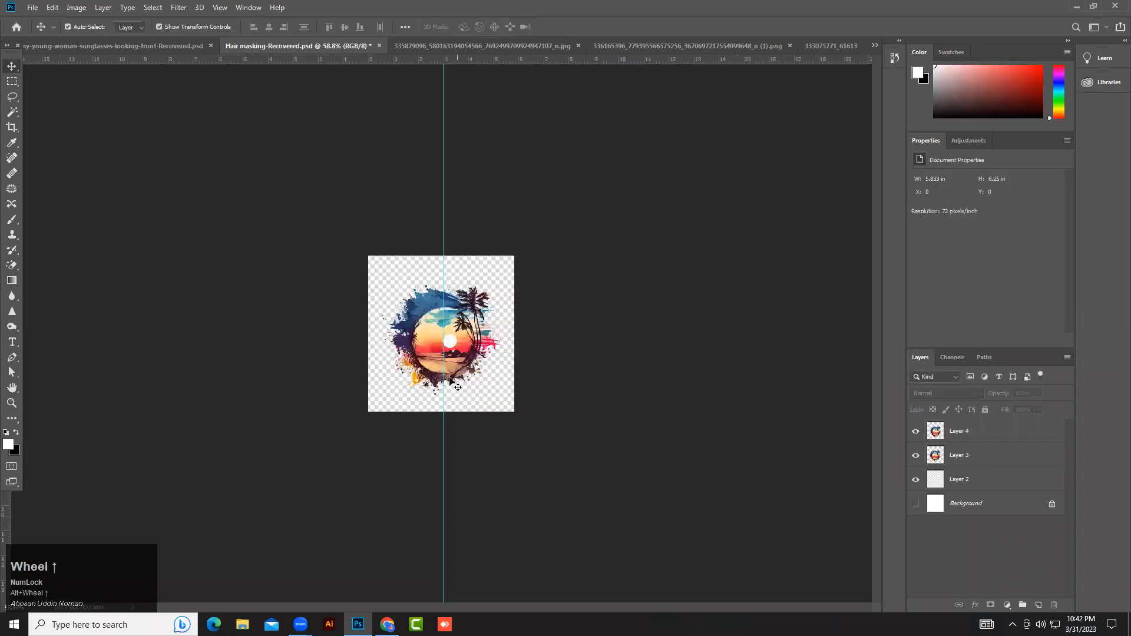
scroll(442, 333, up, 2)
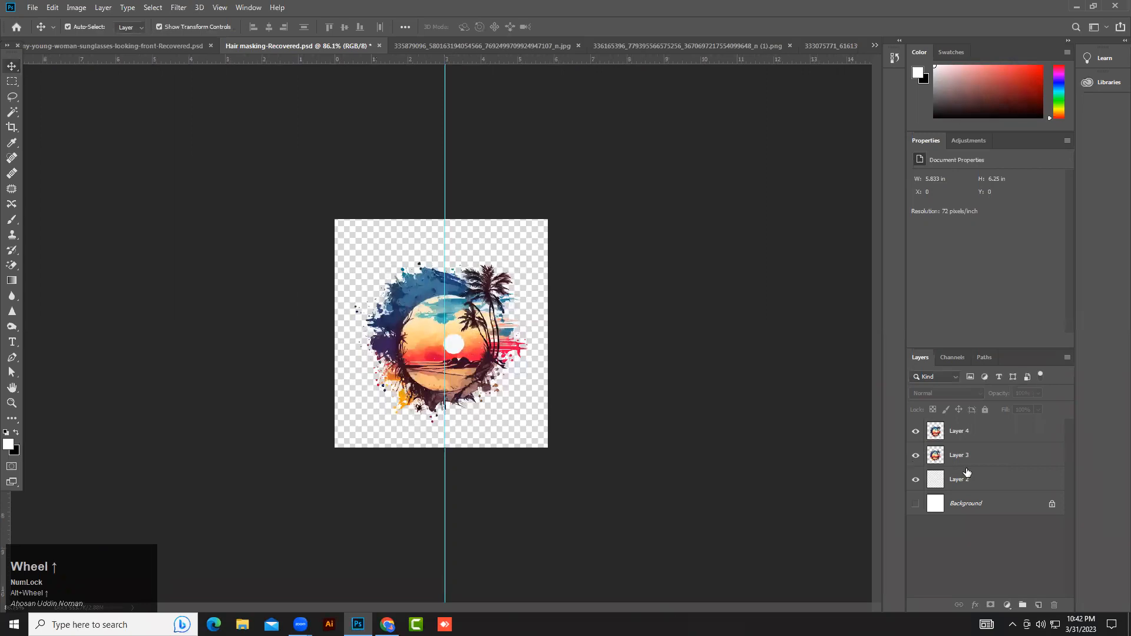
click(962, 457)
shift+click(964, 436)
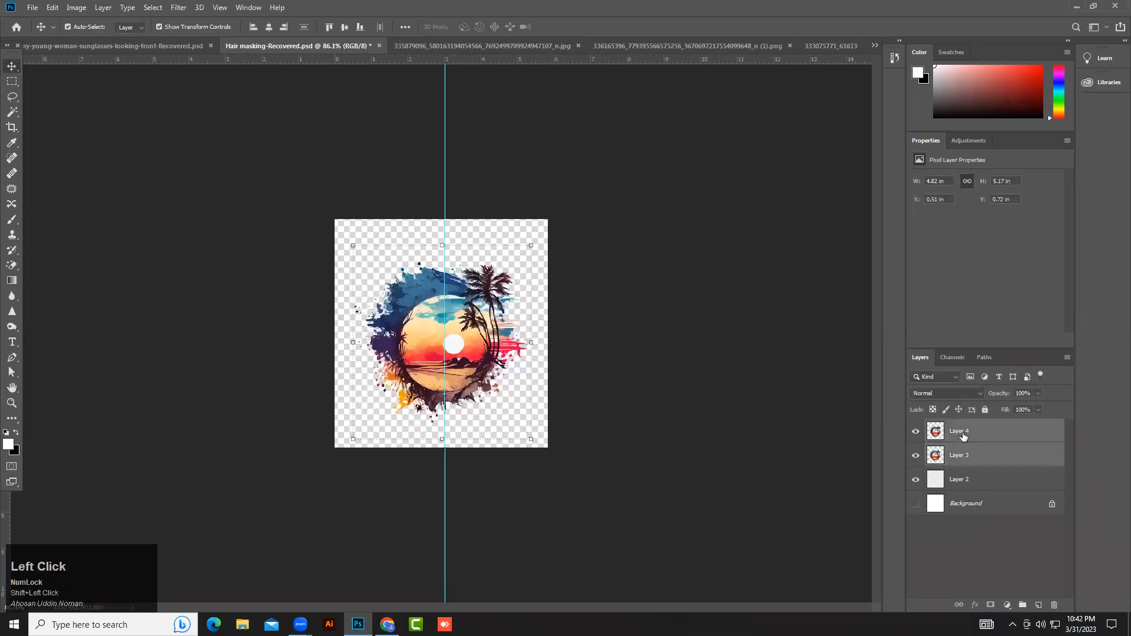
key(ctrl+g)
Drag Layer 4 out of Group 1 and toggle the group's and Layer 4's visibility to compare them.
click(926, 427)
click(929, 428)
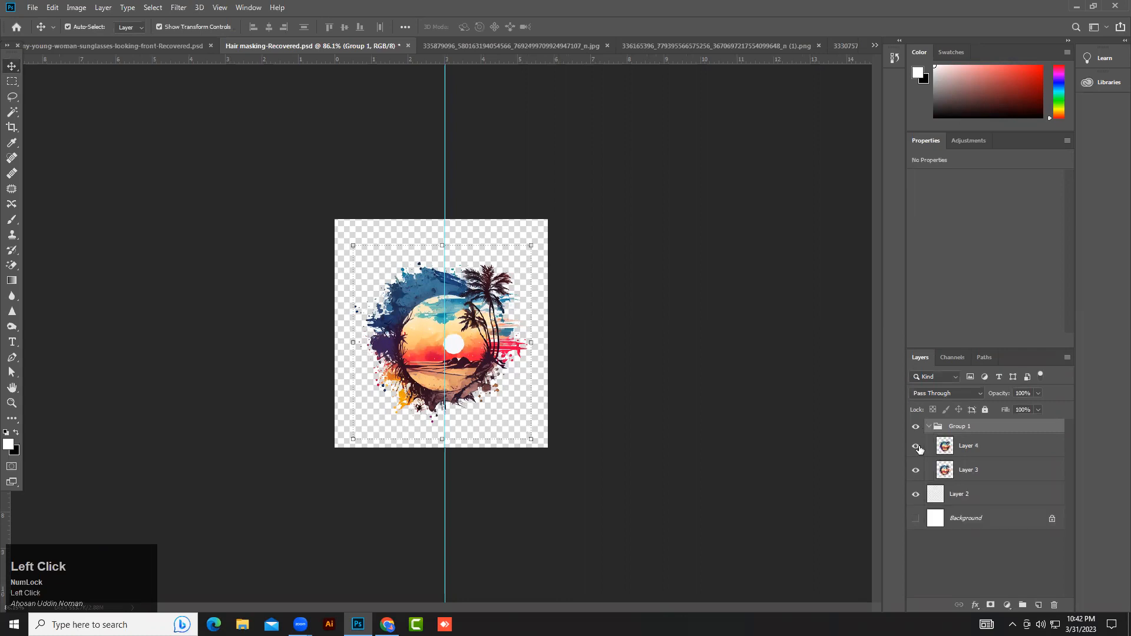
click(916, 428)
drag(969, 449, 946, 421)
click(915, 426)
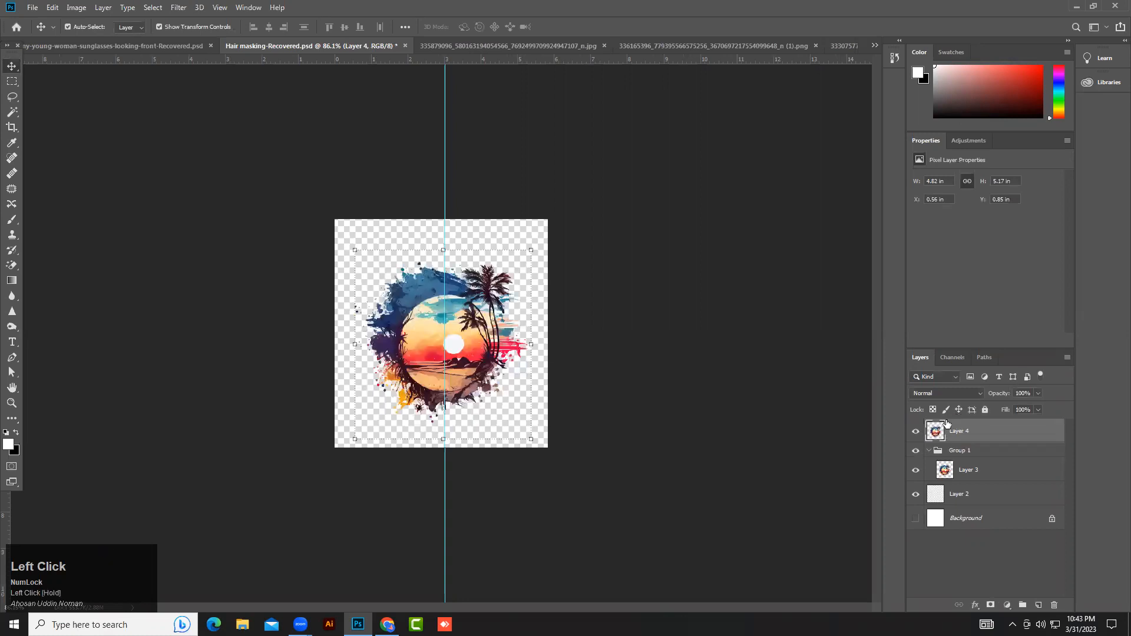
click(917, 452)
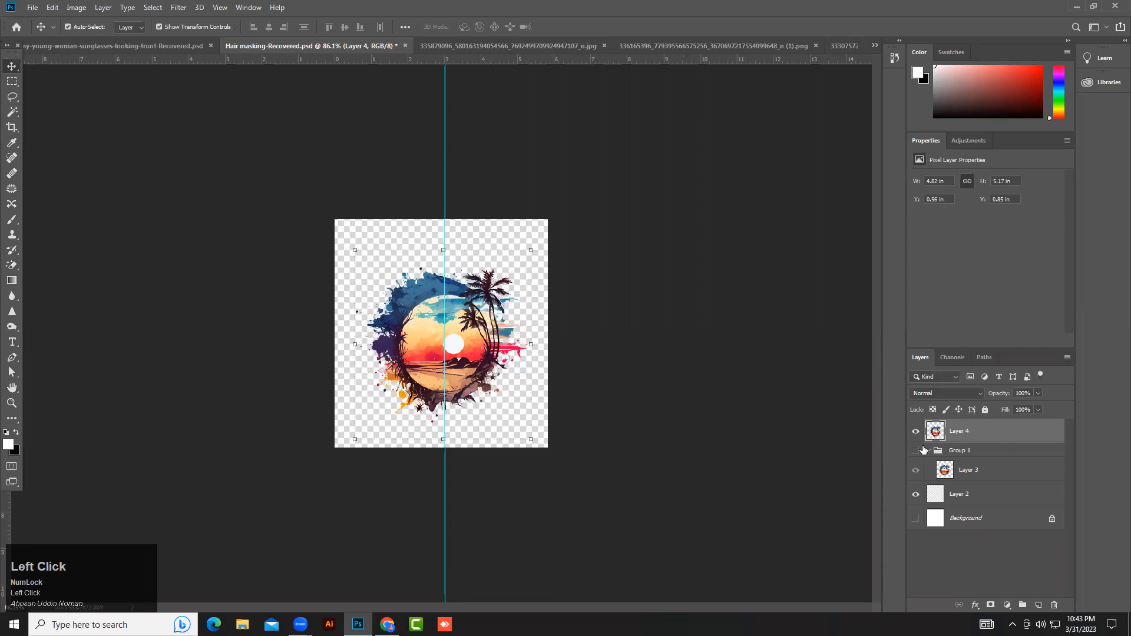
click(916, 431)
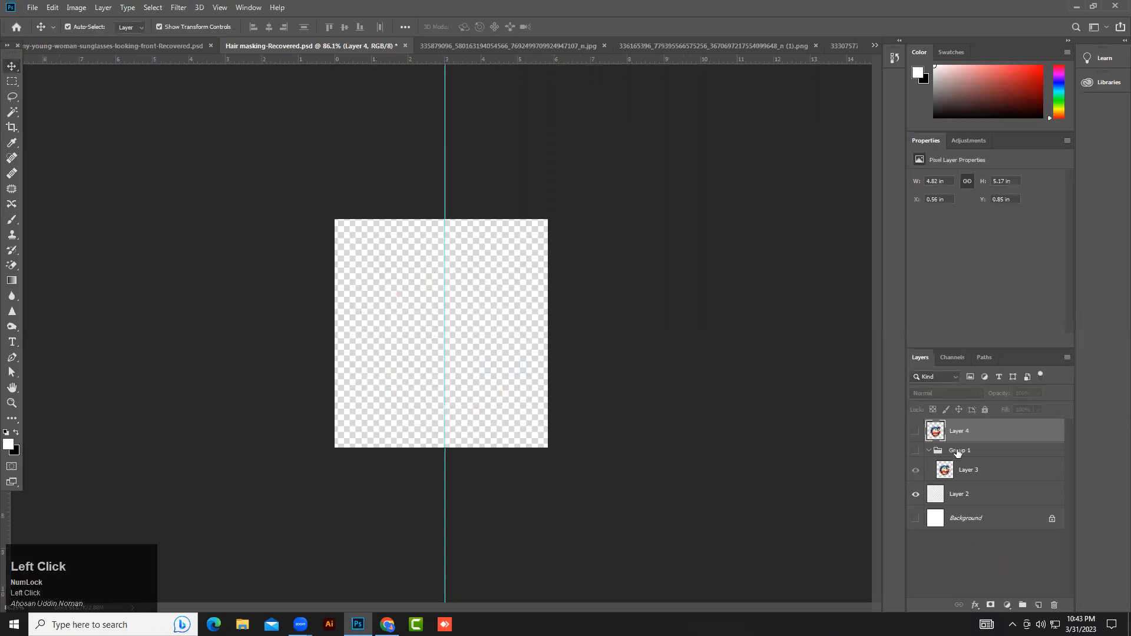
click(916, 431)
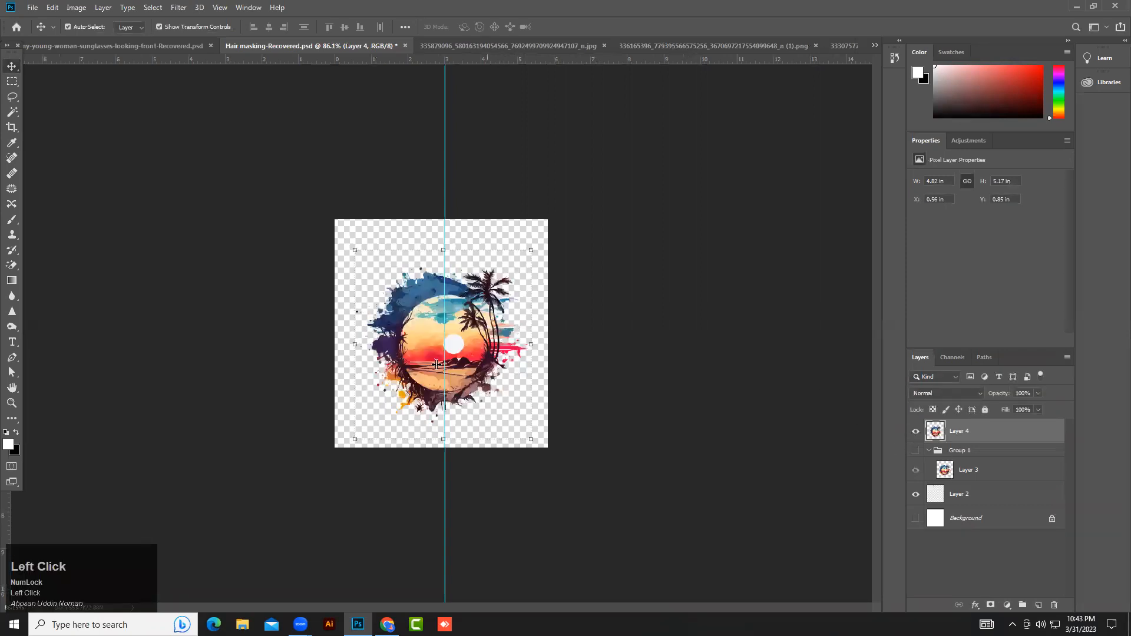
Undo moving Layer 4 out of Group 1 and deselect the layer.
click(593, 345)
scroll(593, 346, up, 3)
click(617, 415)
scroll(617, 415, down, 2)
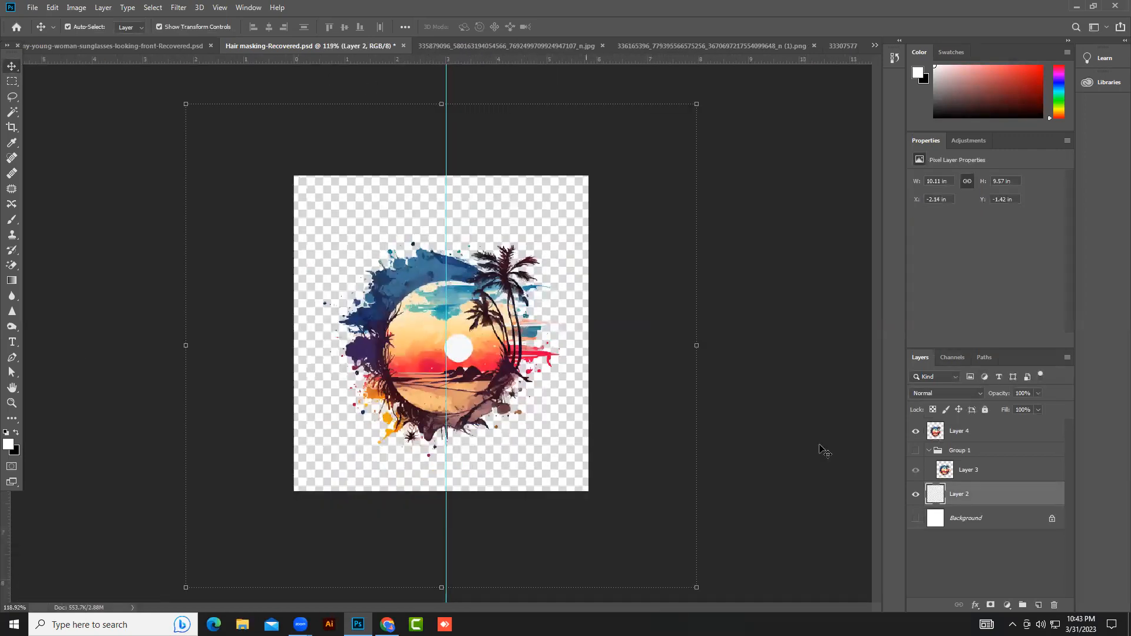
key(ctrl+z)
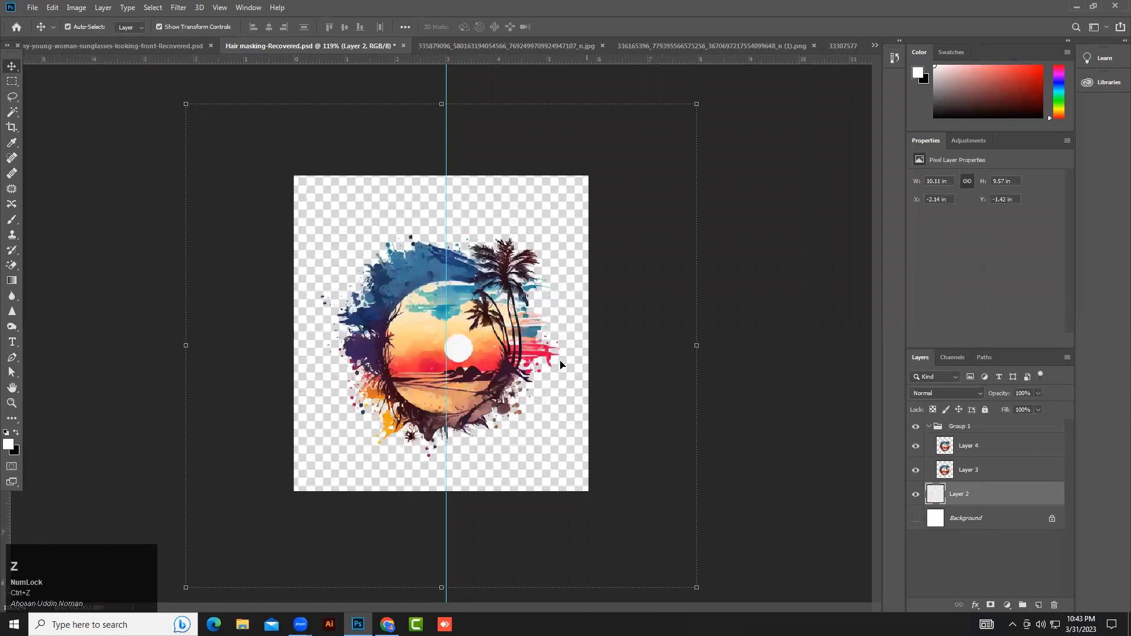
click(605, 336)
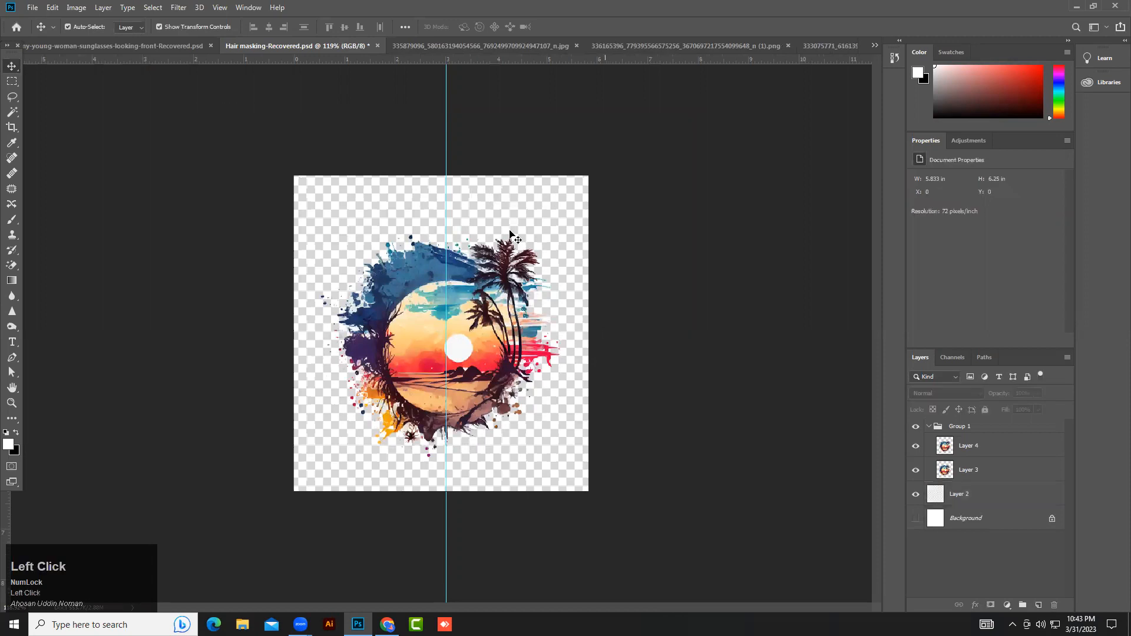